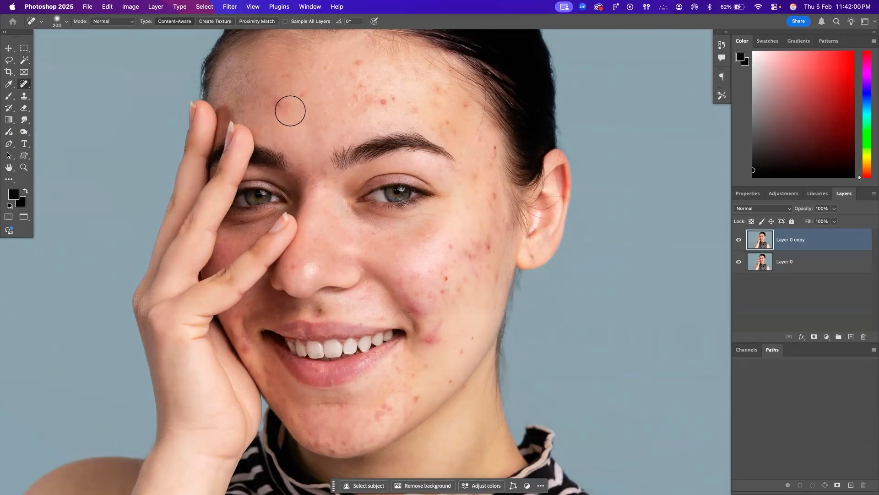
Reduce the healing brush size to 70 and heal the red blemishes across the upper and middle forehead
key("bracketleft")
key("bracketleft")
key("bracketleft")
key("bracketleft")
key("bracketleft")
key("bracketleft")
left_click(304, 94)
left_click(358, 63)
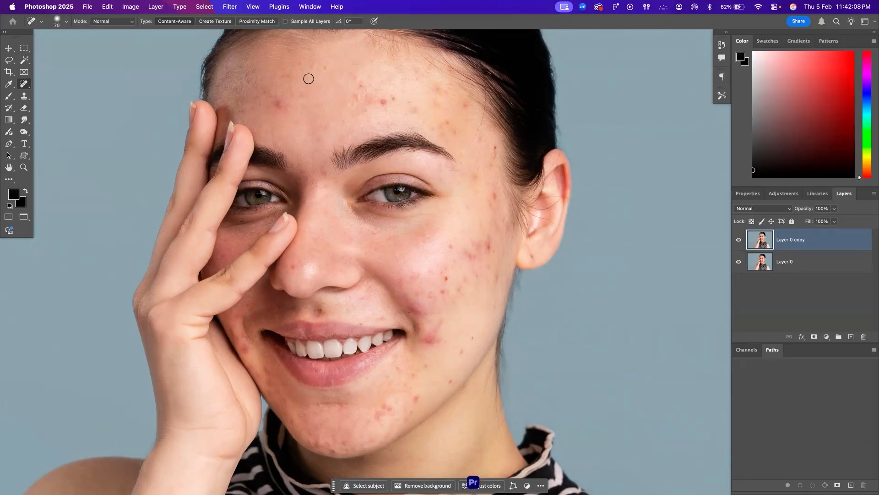
left_click(324, 69)
left_click(315, 67)
left_click(277, 103)
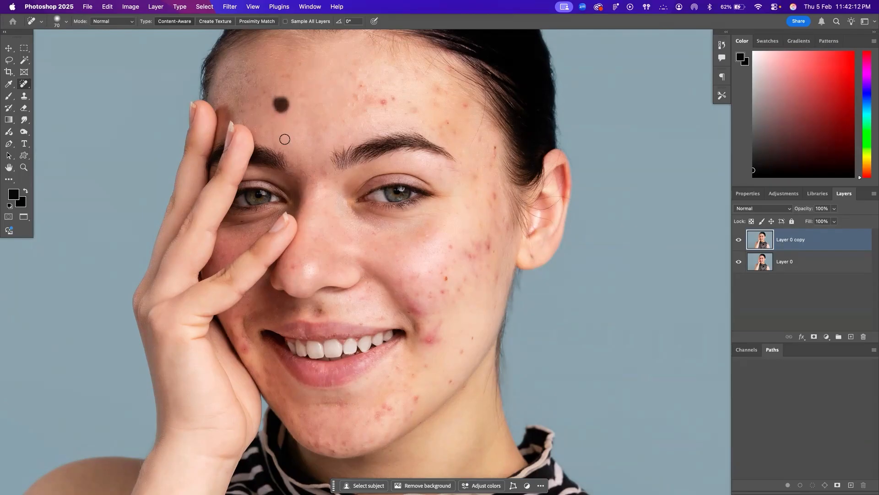
left_click(275, 99)
Heal the dark specks on the forehead above the fingers and the marks over the inner end of the uncovered eyebrow
left_click(263, 91)
left_click(257, 74)
left_click(262, 83)
left_click(260, 81)
left_click(251, 82)
left_click(340, 106)
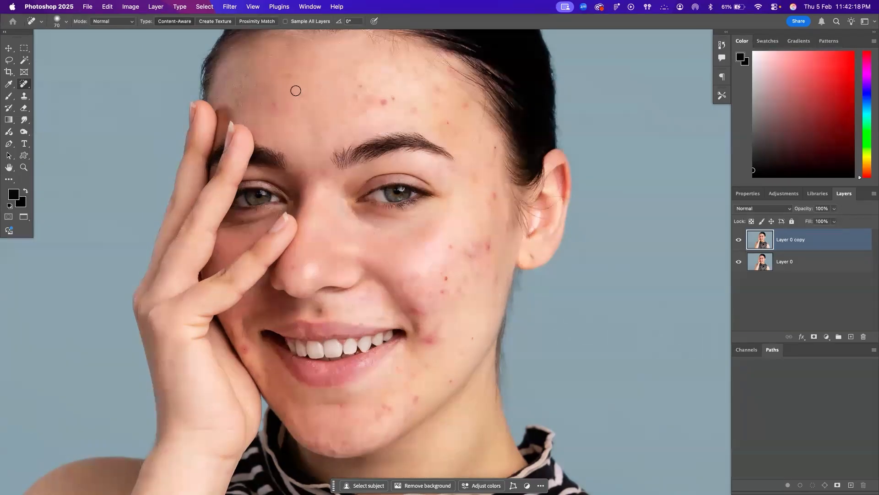
left_click(247, 76)
left_click(346, 120)
Heal the spots on the forehead between the outer eyebrow and the temple hairline with the Spot Healing Brush, shrinking the brush partway
key("z")
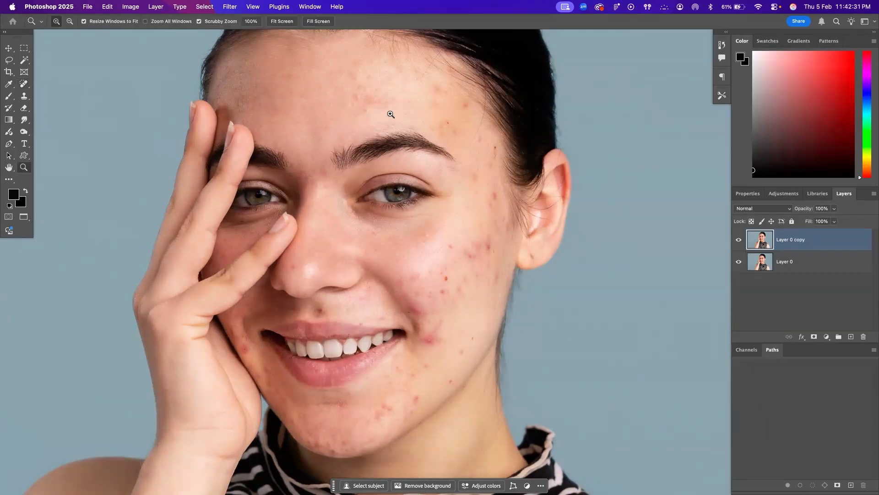
right_click(391, 114)
left_click(405, 131)
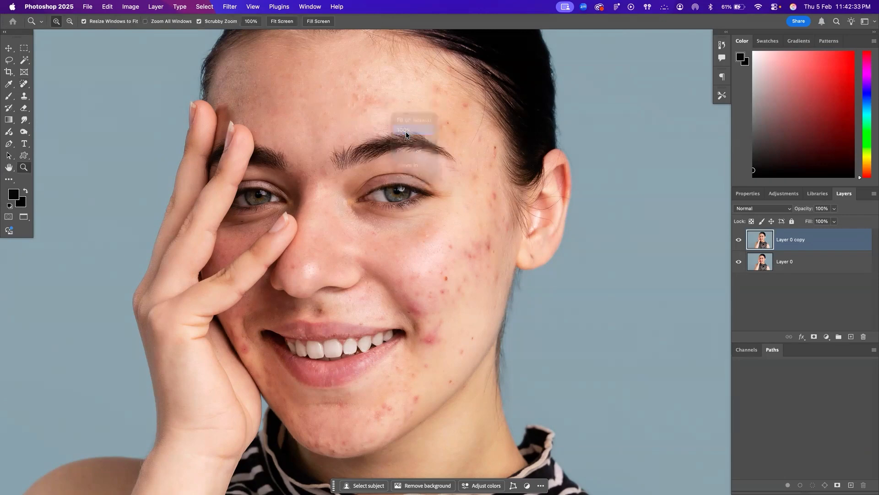
scroll(415, 138, "up", 5)
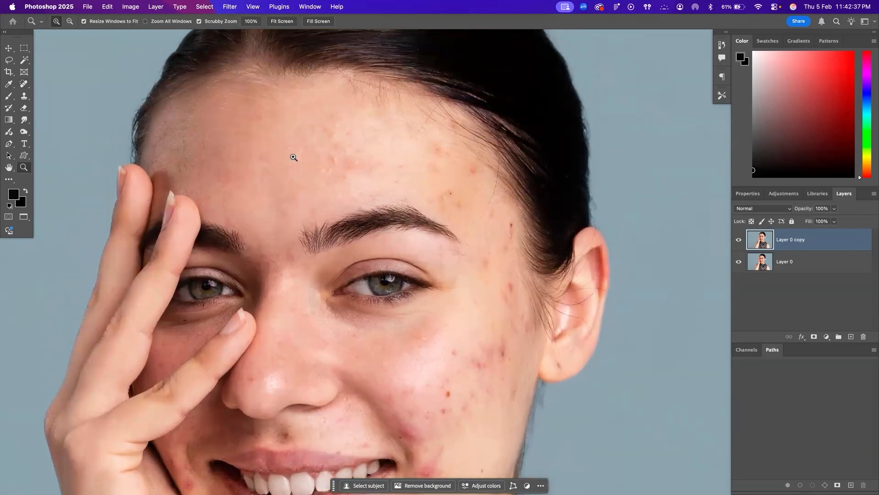
left_click(23, 84)
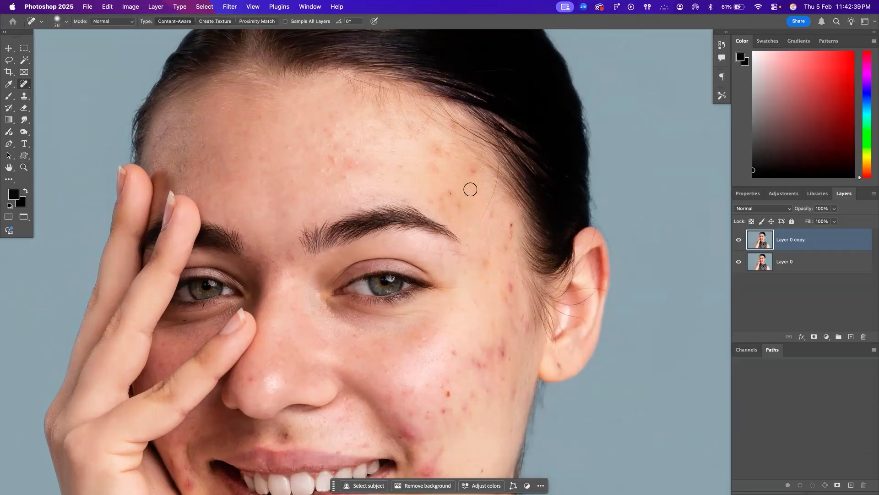
left_click(447, 194)
left_click(454, 194)
left_click(472, 171)
key("bracketleft")
key("bracketleft")
left_click(456, 204)
left_click(432, 204)
Reduce the brush size to 30 and paint out the stray hairs along the forehead and temple hairline
key("bracketleft")
left_click_drag(497, 224, 495, 203)
left_click_drag(478, 223, 499, 143)
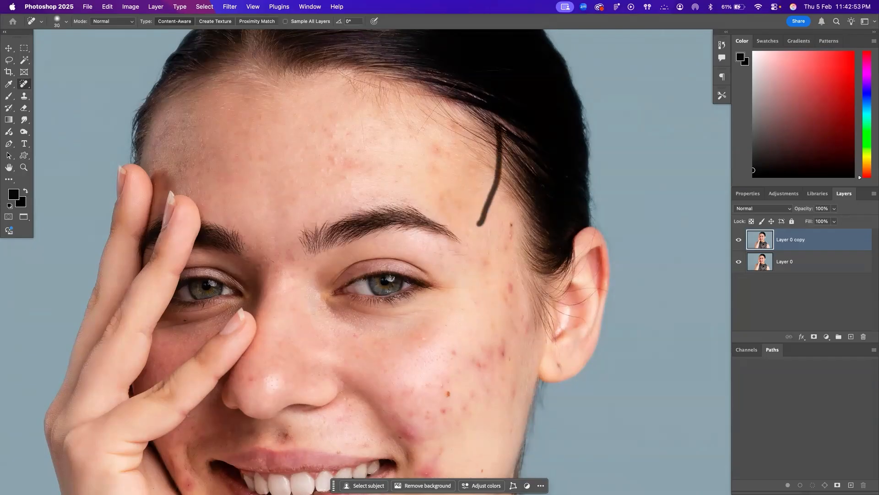
left_click_drag(365, 146, 353, 83)
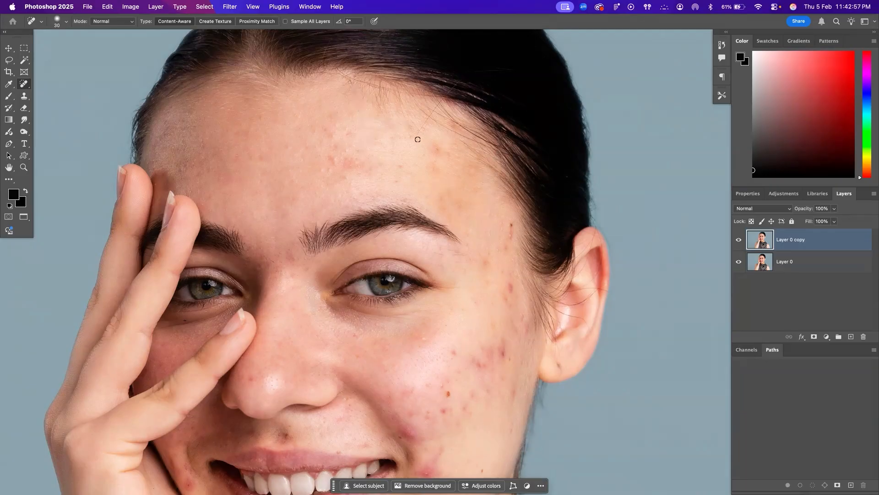
left_click_drag(417, 133, 451, 82)
left_click_drag(427, 118, 454, 91)
Enlarge the brush and heal the marks down the temple and outer cheek and the spot on the earlobe
left_click_drag(512, 221, 512, 217)
key("bracketright")
left_click_drag(513, 288, 513, 296)
mouse_move(486, 269)
left_mouse_down()
mouse_move(484, 258)
mouse_move(511, 236)
left_mouse_up()
left_click_drag(506, 301, 506, 296)
left_click(508, 360)
left_click_drag(557, 367, 562, 369)
Heal the spots in the middle of the uncovered cheek, including the dark red one, at brush size 50
left_click(454, 355)
left_click(445, 392)
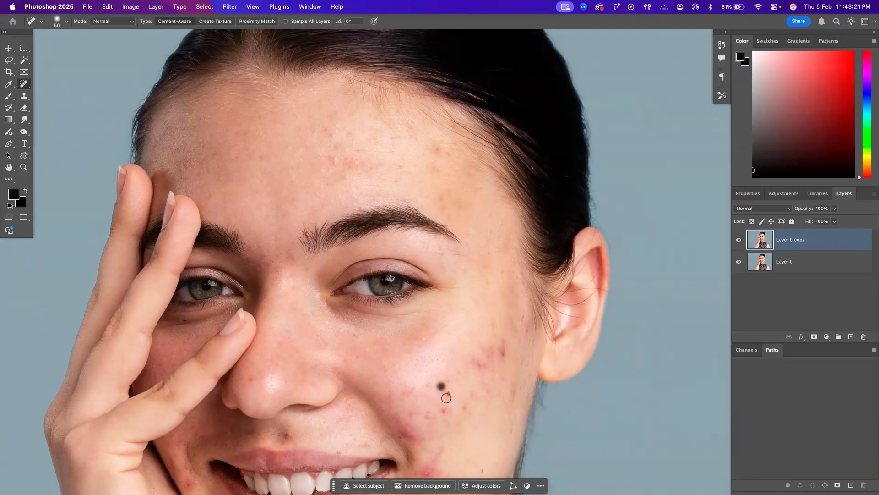
left_click(448, 392)
left_click(449, 383)
Heal the small spots on the lower cheek, along the jawline and below the corner of the mouth
scroll(506, 361, "down", 5)
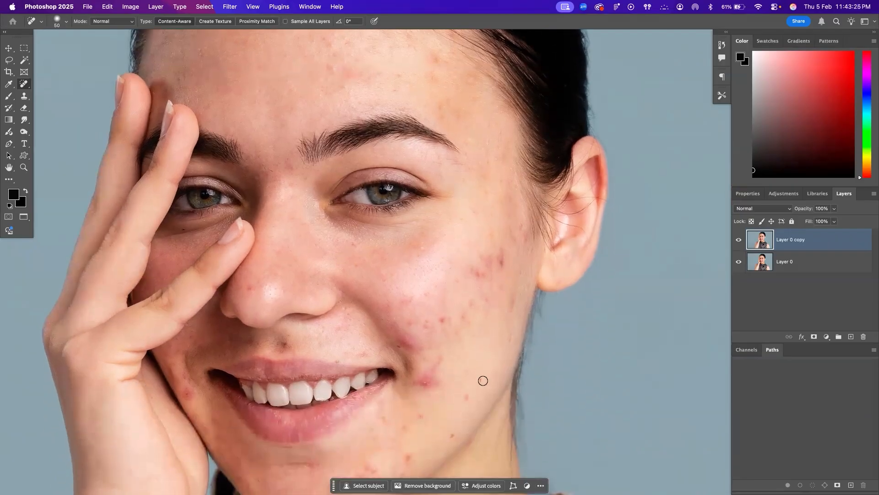
left_click(481, 380)
scroll(486, 334, "down", 4)
left_click_drag(471, 324, 467, 312)
left_click_drag(454, 360, 459, 351)
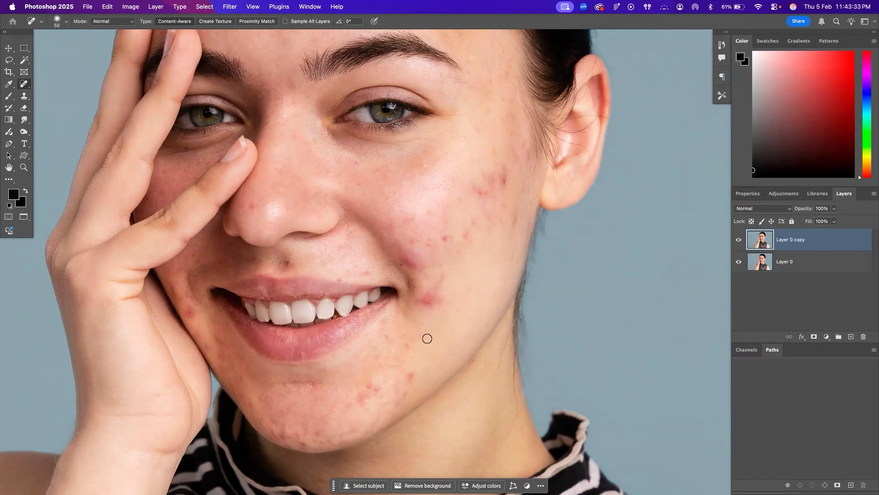
left_click(388, 336)
Heal the large red patch beside the corner of the mouth, undoing the first stroke and repainting from above the patch
mouse_move(418, 299)
left_mouse_down()
mouse_move(427, 295)
mouse_move(429, 309)
left_mouse_up()
key("super+z")
mouse_move(441, 279)
left_mouse_down()
mouse_move(425, 304)
mouse_move(440, 303)
mouse_move(430, 296)
mouse_move(436, 304)
mouse_move(420, 309)
mouse_move(430, 295)
left_mouse_up()
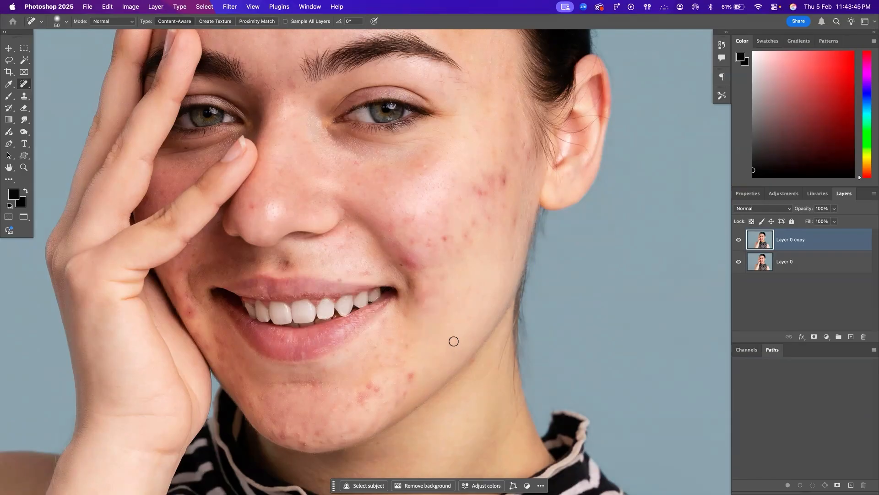
Compare the face close-up before and after retouching by toggling the visibility of Layer 0 copy
left_click(739, 240)
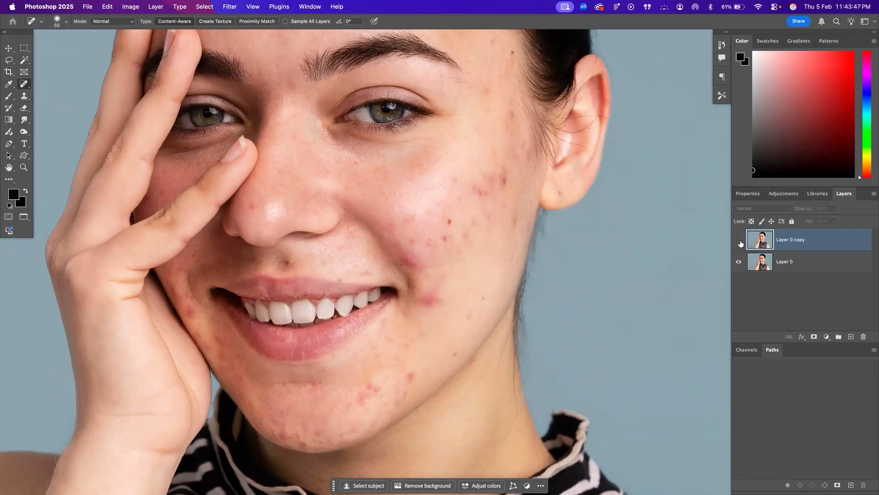
left_click(739, 240)
left_click(739, 240)
left_click(739, 240)
left_click(739, 240)
left_click(739, 240)
left_click(739, 240)
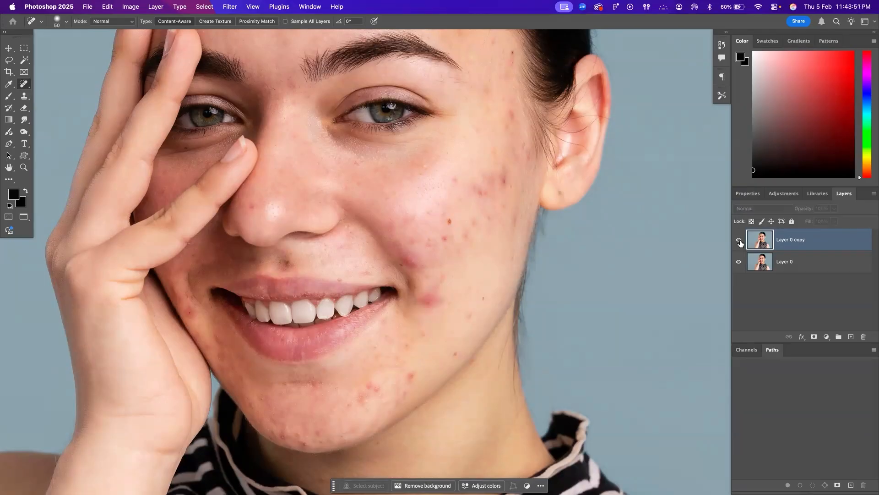
Compare the whole portrait before and after retouching by toggling the visibility of Layer 0 copy
left_click_drag(544, 216, 549, 311)
key("super+space")
right_click(467, 259)
key("super+space")
right_click(448, 262)
left_click(485, 266)
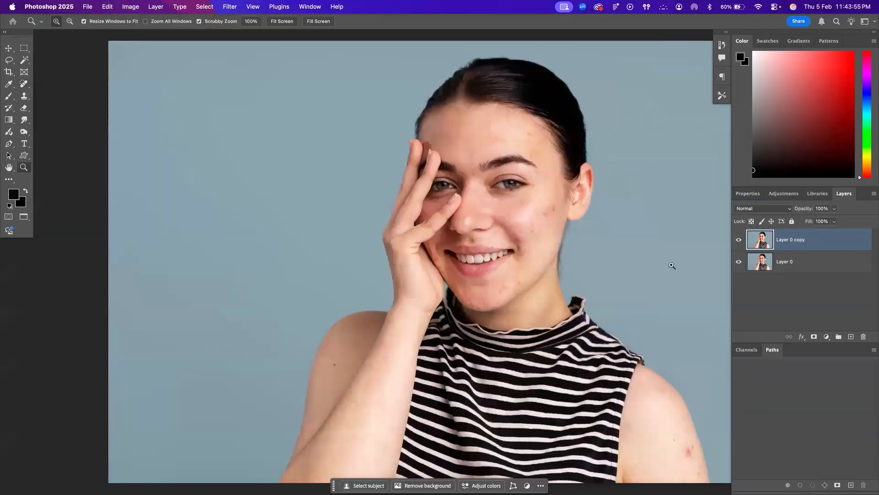
left_click(738, 242)
left_click(739, 241)
left_click(739, 241)
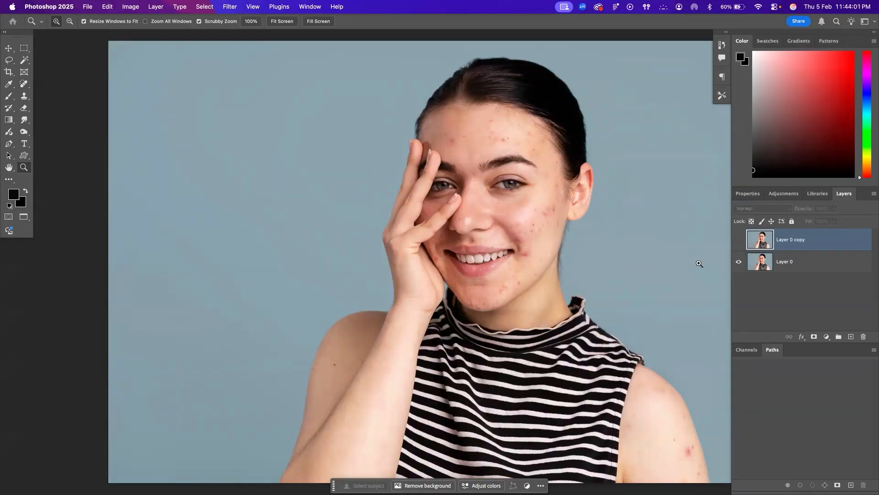
left_click(738, 240)
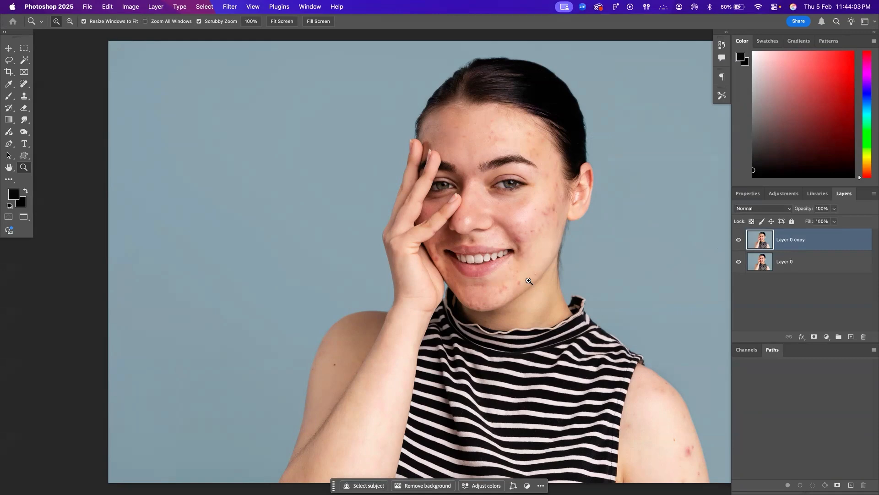
Heal the spot above the upper lip and the mark near the corner of the mouth with the Spot Healing Brush
left_click_drag(541, 273, 570, 307)
left_click_drag(542, 219, 520, 277)
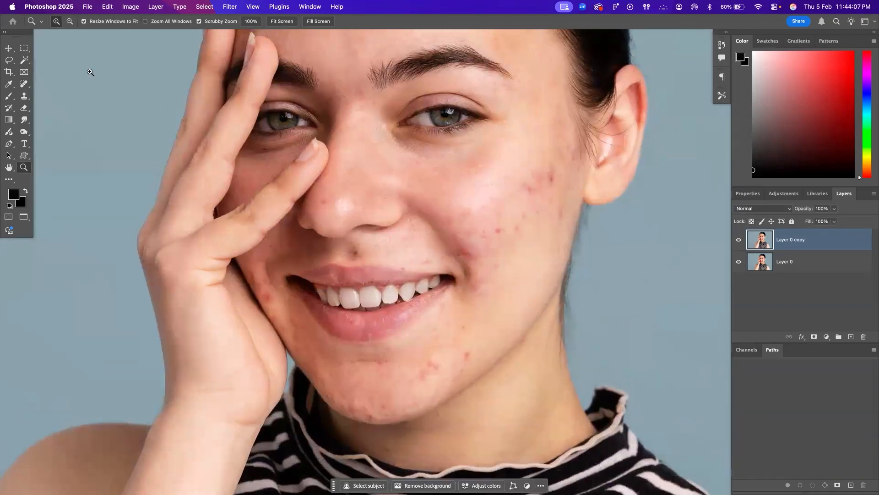
key("j")
left_click(358, 249)
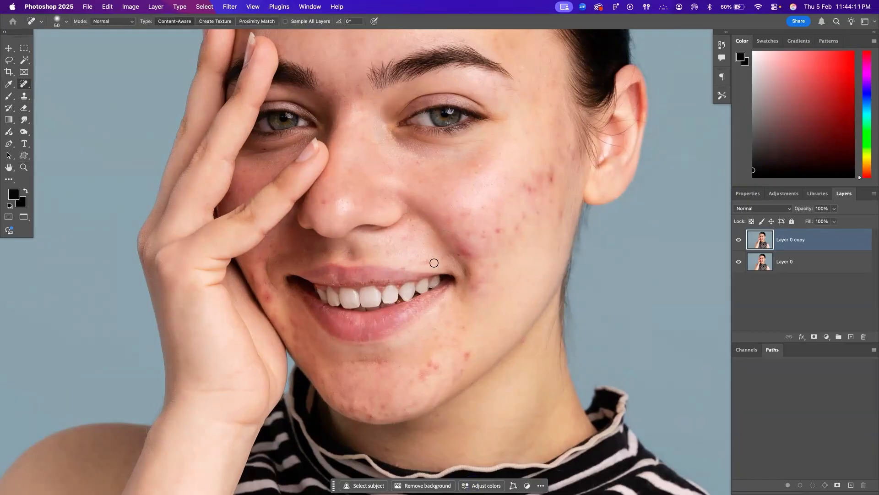
left_click(459, 256)
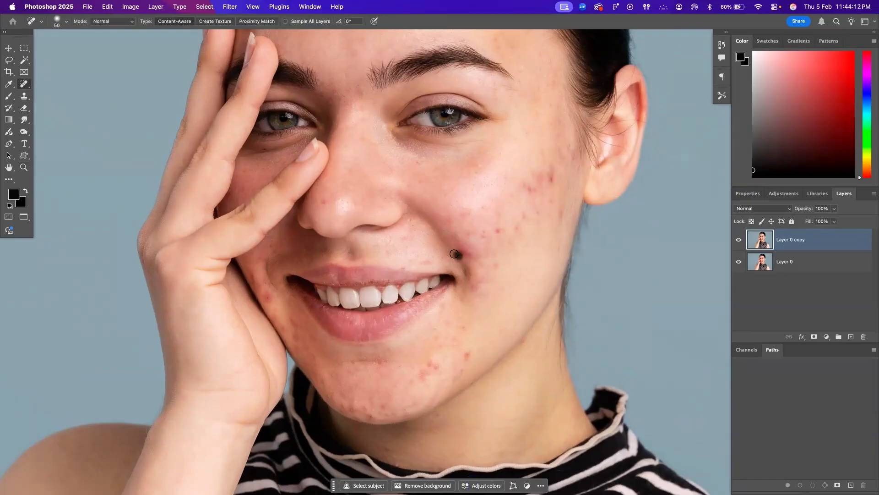
Heal the red blemishes on the chin and the spots on the cheek beside the hand
left_click(466, 358)
left_click(463, 369)
left_click(465, 356)
mouse_move(434, 371)
left_mouse_down()
mouse_move(427, 366)
mouse_move(414, 384)
mouse_move(418, 375)
mouse_move(446, 376)
left_mouse_up()
left_click_drag(373, 418, 363, 417)
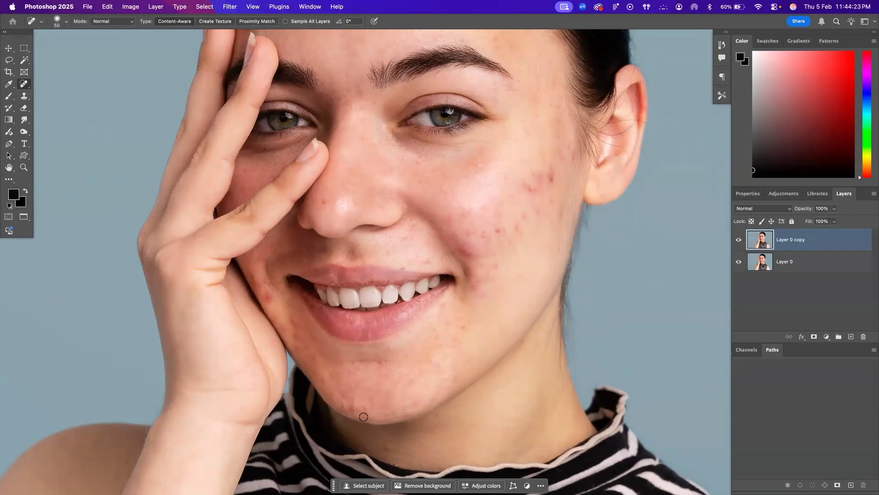
left_click(267, 298)
mouse_move(271, 305)
left_mouse_down()
mouse_move(262, 292)
mouse_move(291, 319)
left_mouse_up()
Heal the remaining small red spots across the middle and outer part of the uncovered cheek
left_click(497, 233)
left_click(516, 231)
left_click_drag(486, 240, 485, 230)
left_click(560, 212)
left_click(540, 212)
left_click(525, 211)
left_click(556, 247)
Examine the forehead, face, neck and raised arm for remaining blemishes
left_click_drag(481, 166, 484, 177)
scroll(438, 190, "up", 8)
scroll(439, 190, "down", 3)
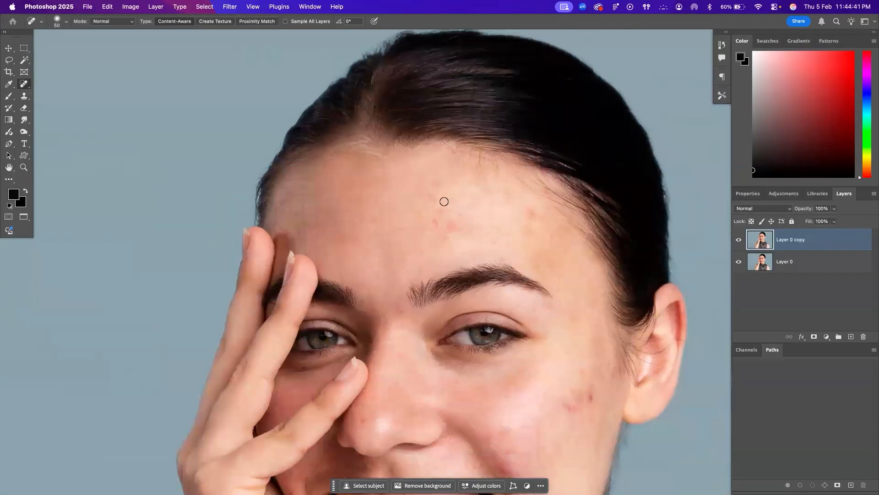
mouse_move(443, 221)
left_mouse_down()
mouse_move(451, 195)
mouse_move(424, 130)
left_mouse_up()
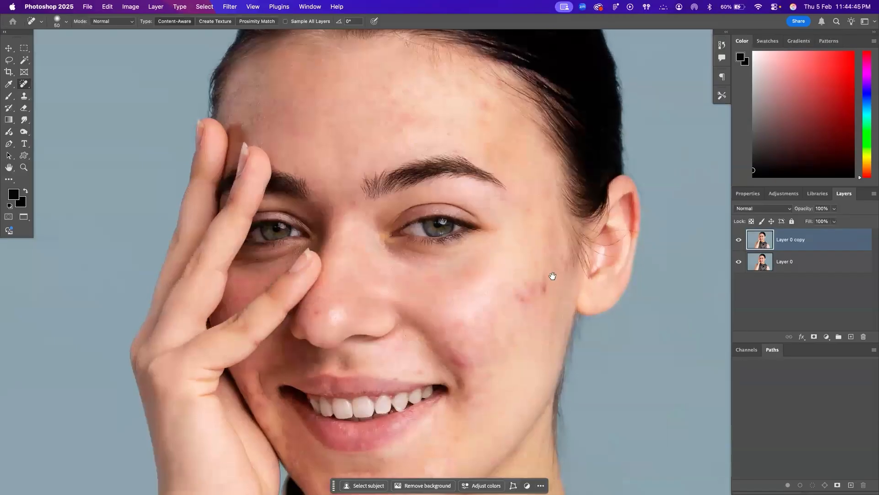
mouse_move(567, 271)
left_mouse_down()
mouse_move(562, 252)
mouse_move(531, 218)
left_mouse_up()
scroll(531, 218, "down", 10)
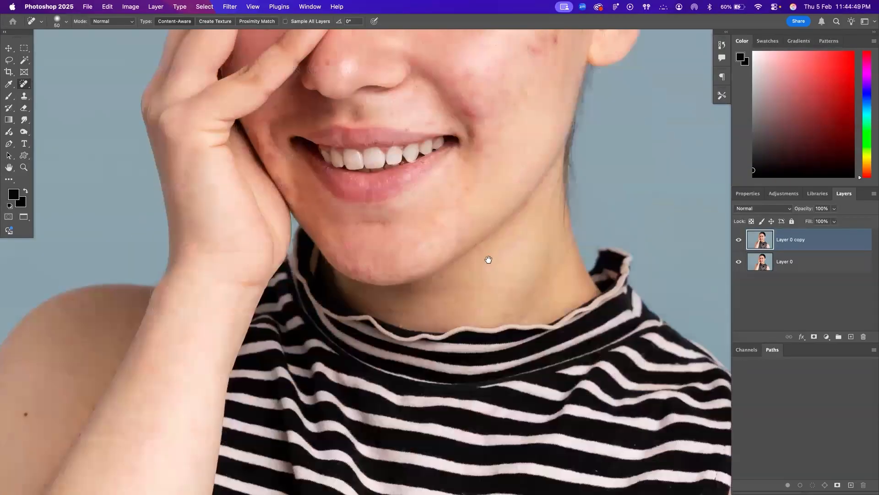
scroll(265, 271, "left", 3)
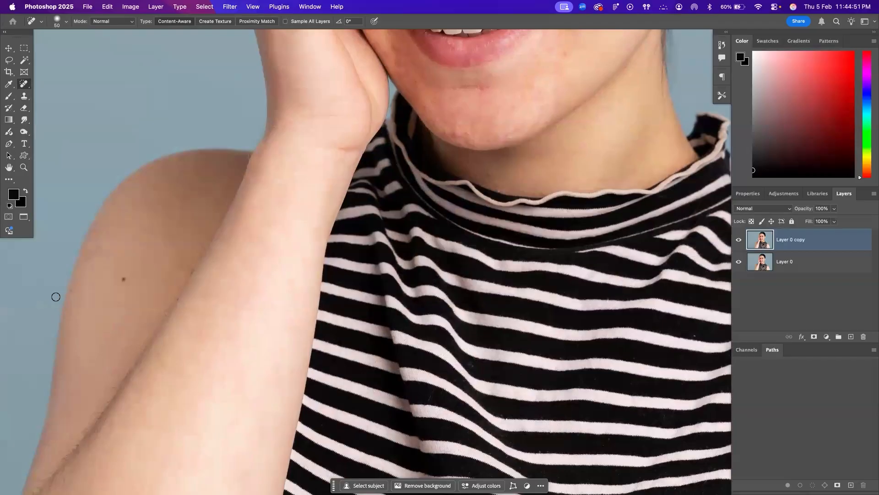
left_click_drag(73, 293, 74, 286)
left_click_drag(312, 319, 282, 172)
Heal the small spots on the bare upper arm and beside the armhole, enlarging the brush size to 60
left_click_drag(466, 331, 69, 321)
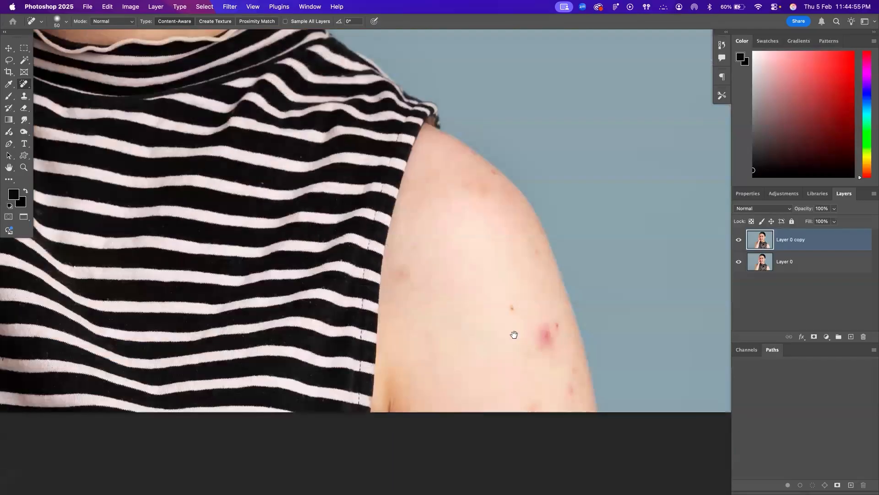
left_click_drag(514, 334, 483, 318)
scroll(484, 315, "left", 1)
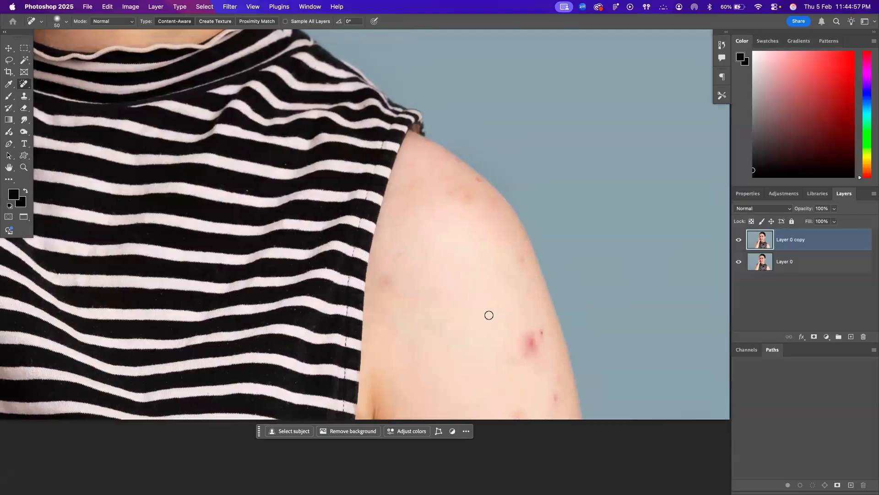
key("bracketright")
left_click_drag(386, 280, 398, 290)
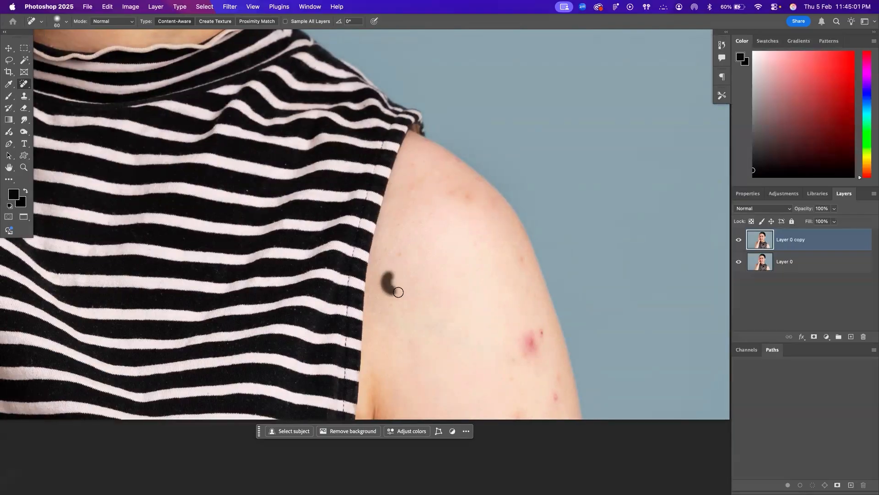
left_click(400, 251)
Enlarge the brush size to 100 and heal the small red spots along the outer edge of the upper arm
key("bracketright")
key("bracketright")
key("bracketright")
key("bracketright")
left_click(541, 333)
left_click(554, 400)
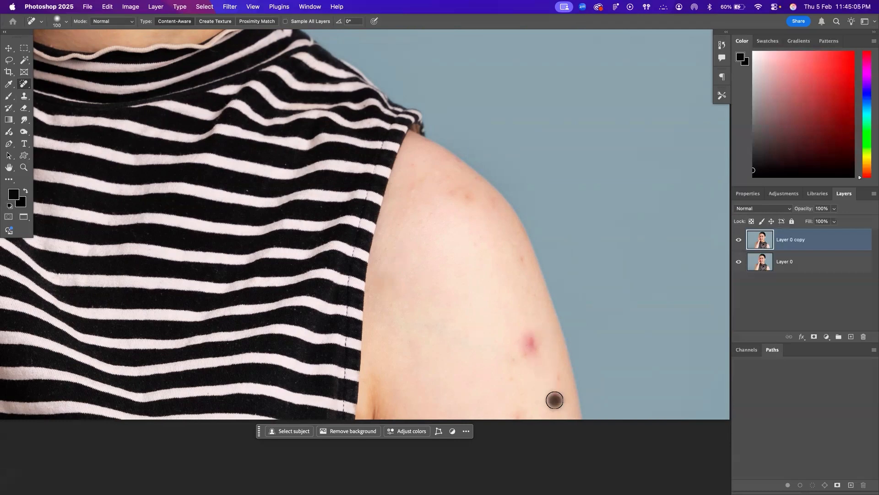
left_click(557, 379)
left_click(555, 399)
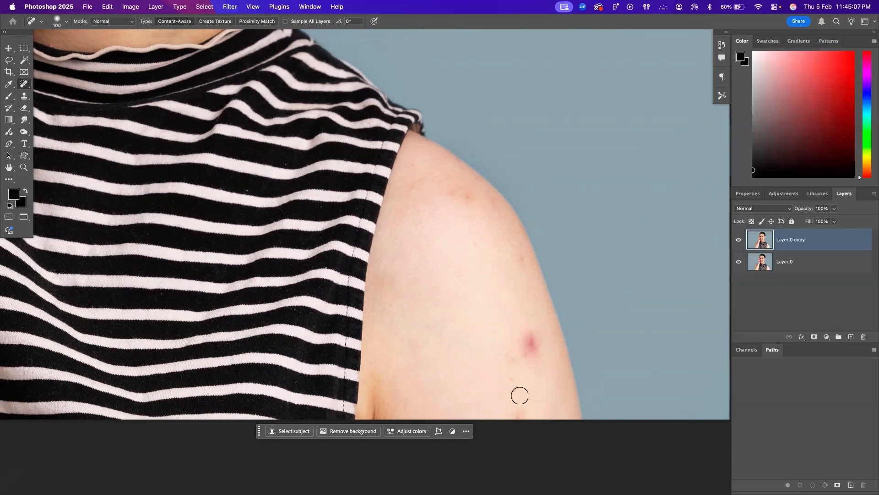
Heal the large red patch on the upper arm and the reddish marks near the top of the shoulder
mouse_move(530, 363)
left_mouse_down()
mouse_move(529, 329)
mouse_move(532, 385)
mouse_move(542, 339)
mouse_move(535, 328)
left_mouse_up()
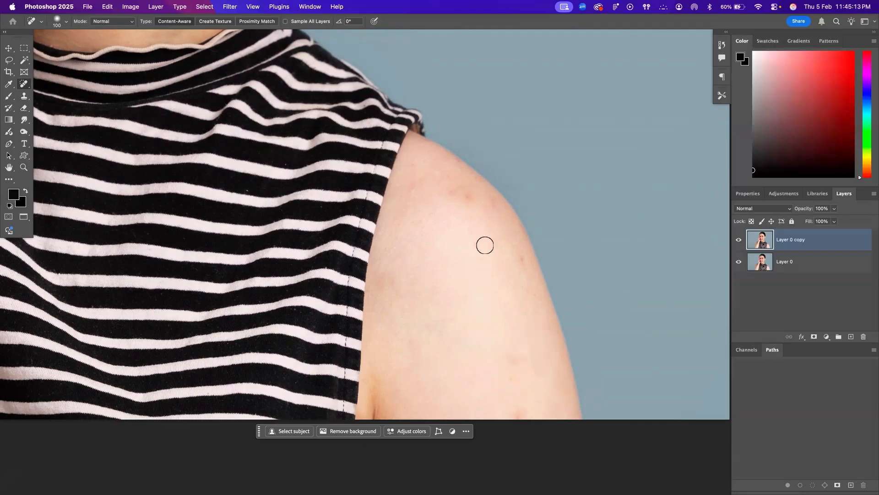
mouse_move(471, 199)
left_mouse_down()
mouse_move(474, 216)
mouse_move(454, 205)
left_mouse_up()
left_click(455, 193)
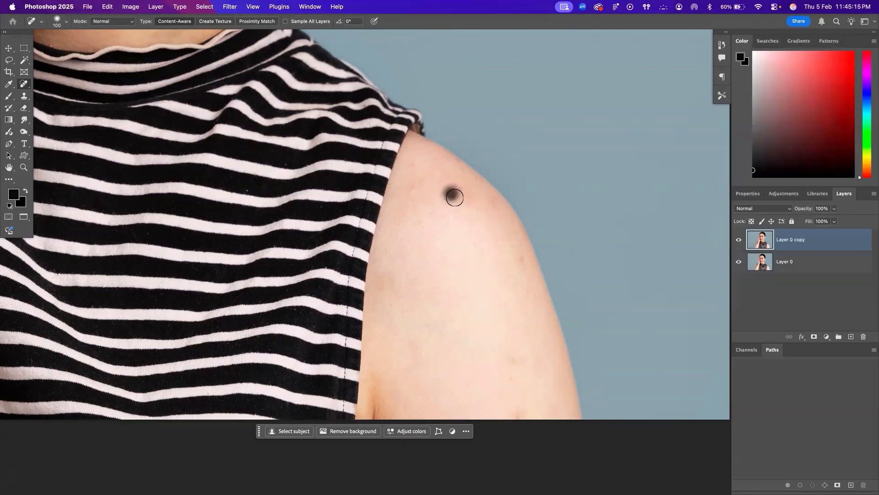
Fit the whole portrait in view and compare it with the original by toggling the visibility of Layer 0 copy
key("z")
right_click(420, 259)
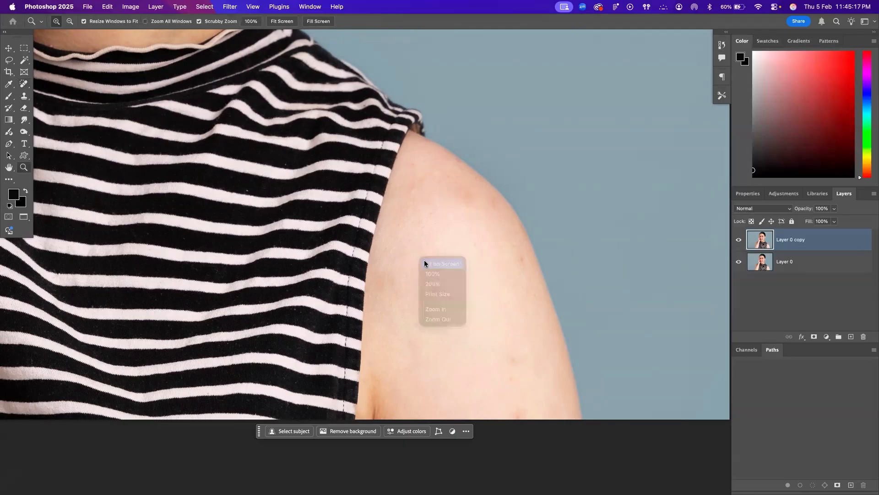
left_click(424, 260)
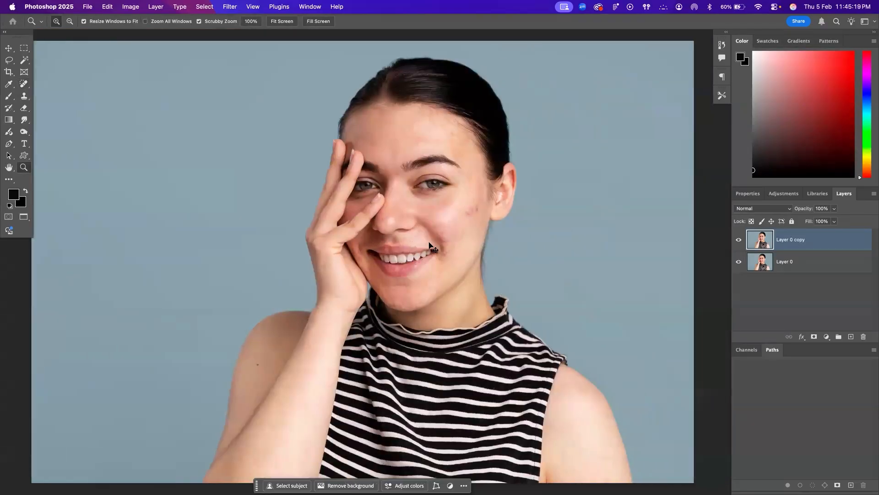
left_click(739, 238)
left_click(740, 239)
left_click(739, 238)
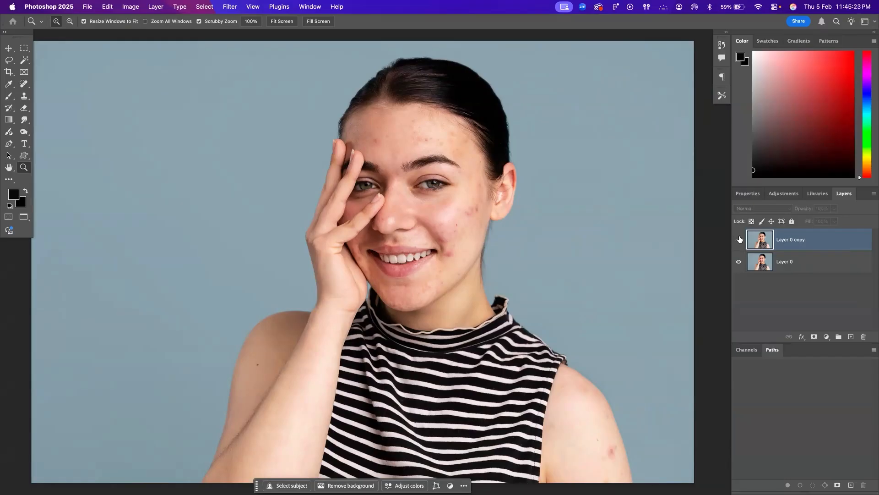
Toggle the visibility of Layer 0 copy repeatedly to compare the retouched skin with the original
left_click(739, 239)
left_click(739, 238)
left_click(739, 239)
left_click(740, 239)
left_click(739, 239)
left_click(740, 239)
left_click(740, 239)
Clone clean skin over the reddish marks around and below the mouth corner with the Clone Stamp, reducing the brush size to 45 px
left_click(452, 255)
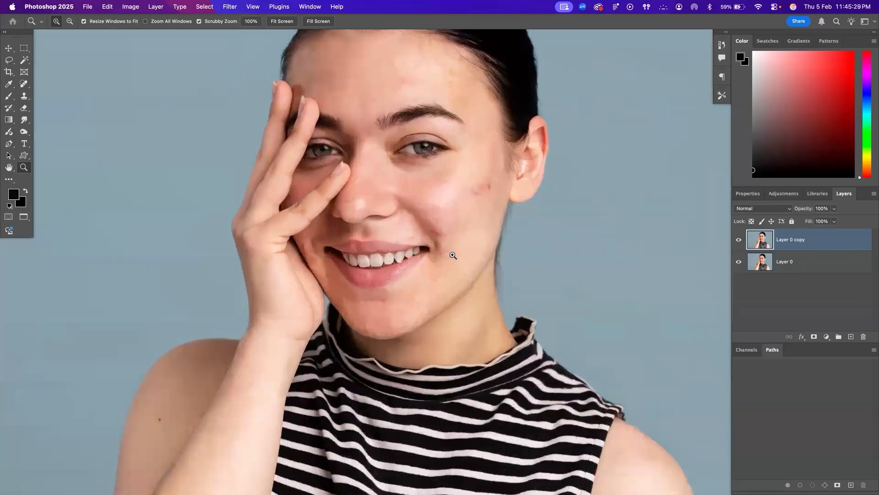
left_click(447, 266)
key("s")
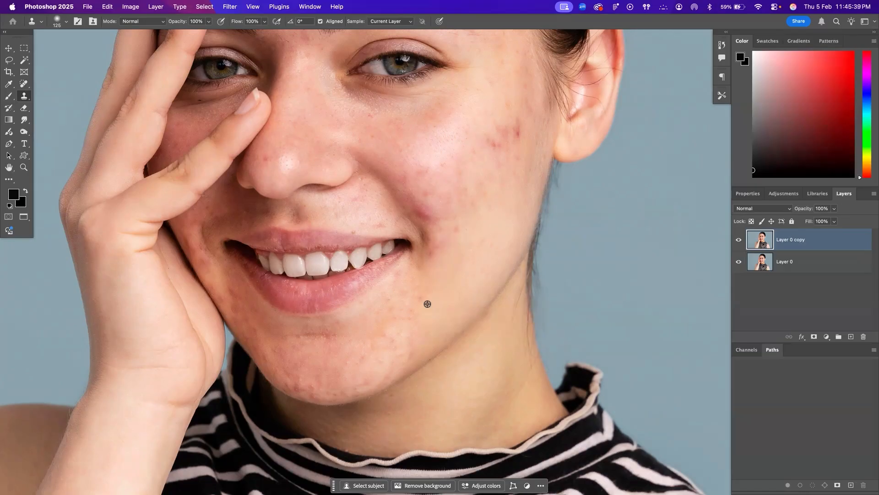
key("bracketleft")
key("bracketleft")
key("super+z")
mouse_move(436, 279)
left_mouse_down()
mouse_move(447, 293)
mouse_move(446, 275)
mouse_move(413, 288)
mouse_move(453, 265)
mouse_move(465, 280)
mouse_move(414, 293)
mouse_move(442, 264)
mouse_move(385, 285)
mouse_move(433, 318)
mouse_move(438, 287)
mouse_move(403, 300)
left_mouse_up()
key("super+z")
key("bracketleft")
key("bracketleft")
left_click(424, 271, "alt")
mouse_move(422, 298)
left_mouse_down()
mouse_move(426, 307)
mouse_move(416, 302)
left_mouse_up()
left_click(428, 296, "alt")
left_click(428, 283)
right_click(458, 219)
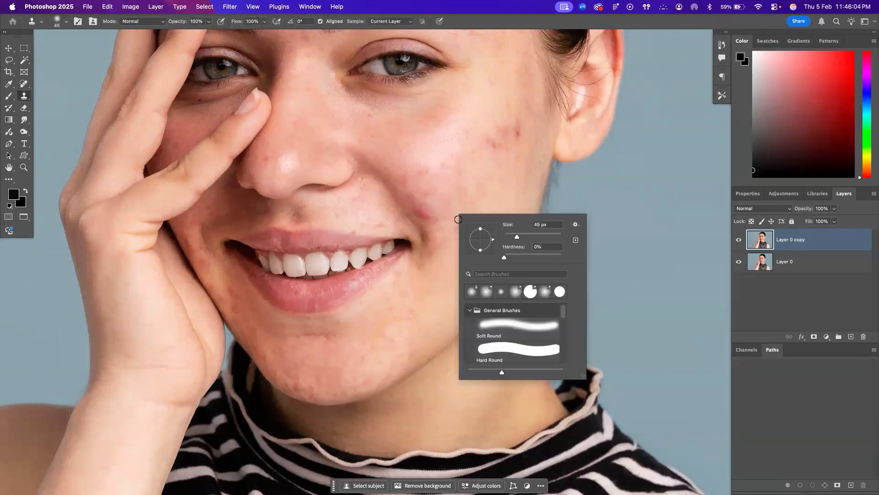
Show the whole portrait and check the cloned areas against the original by hiding and showing Layer 0 copy
key("z")
right_click(424, 216)
left_click(429, 221)
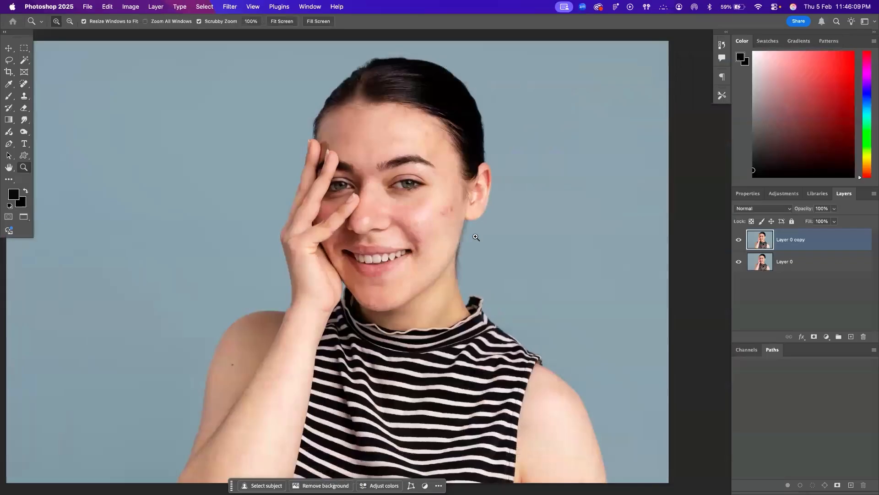
left_click(739, 239)
left_click(740, 240)
Duplicate Layer 0 copy and enable the Skin Smoothing neural filter on the duplicate
key("super+j")
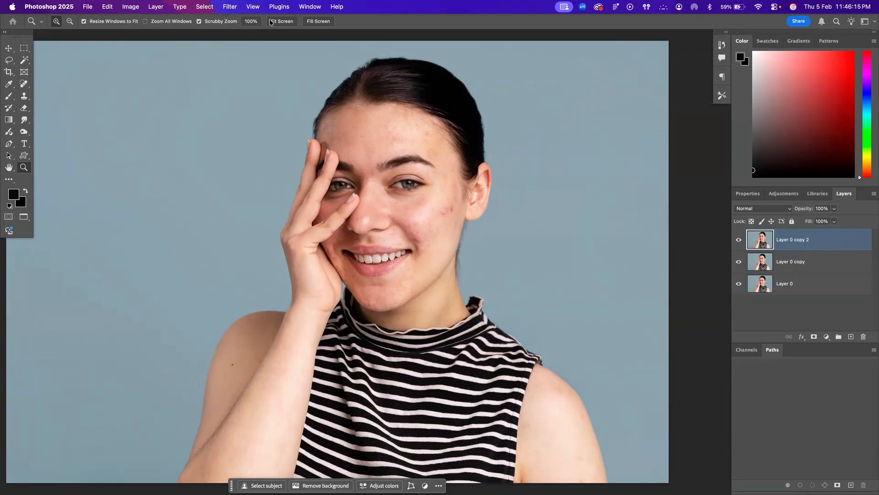
left_click(229, 7)
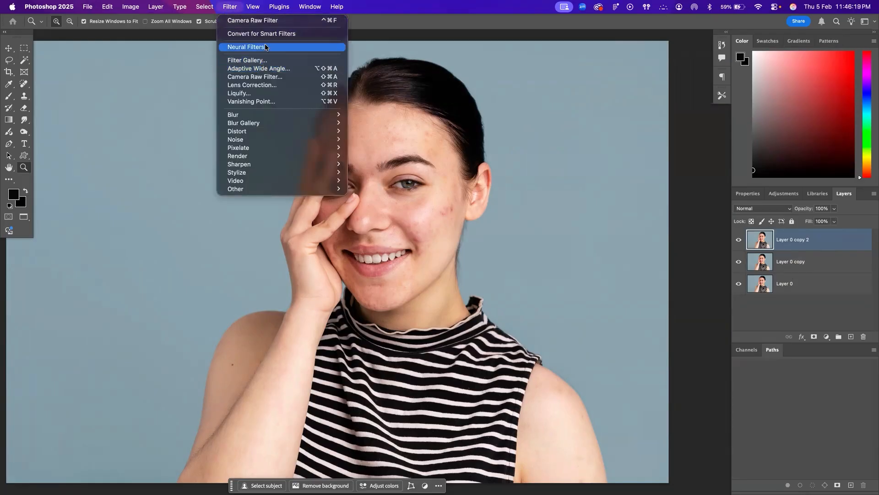
left_click(276, 48)
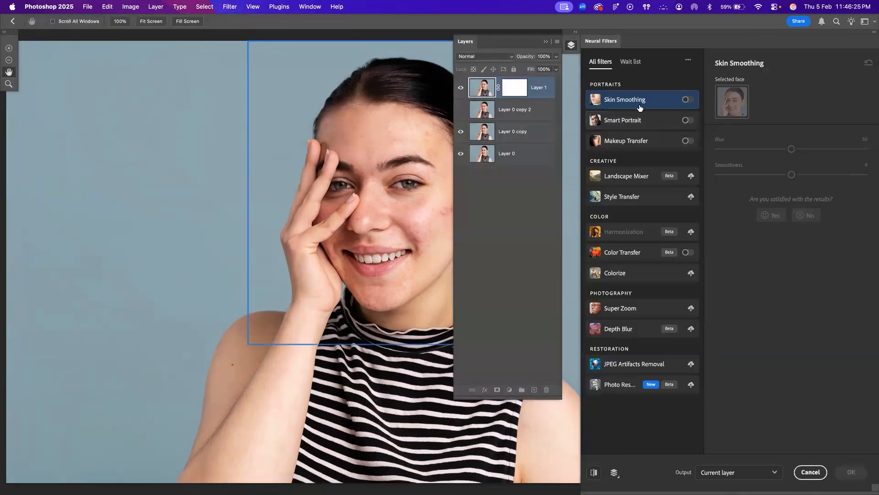
left_click(687, 100)
scroll(389, 224, "right", 5)
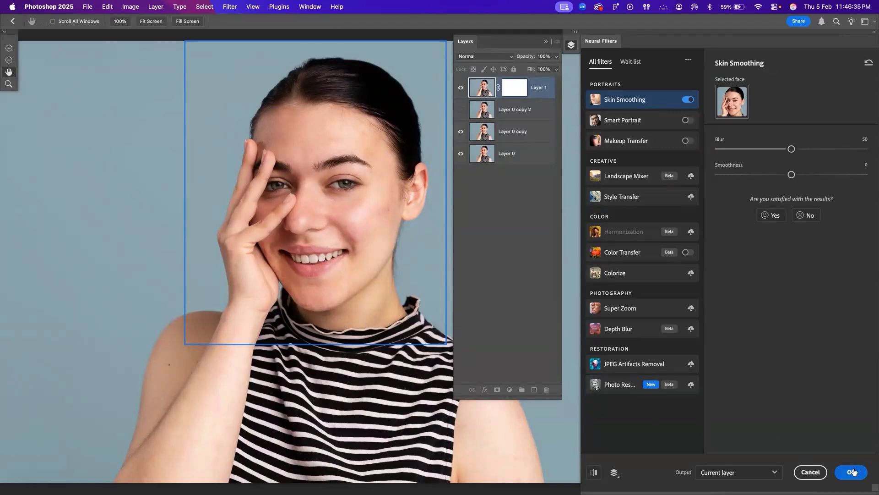
Set Skin Smoothing to Blur 48 and Smoothness +2, and apply it to the current layer
left_click_drag(791, 150, 769, 151)
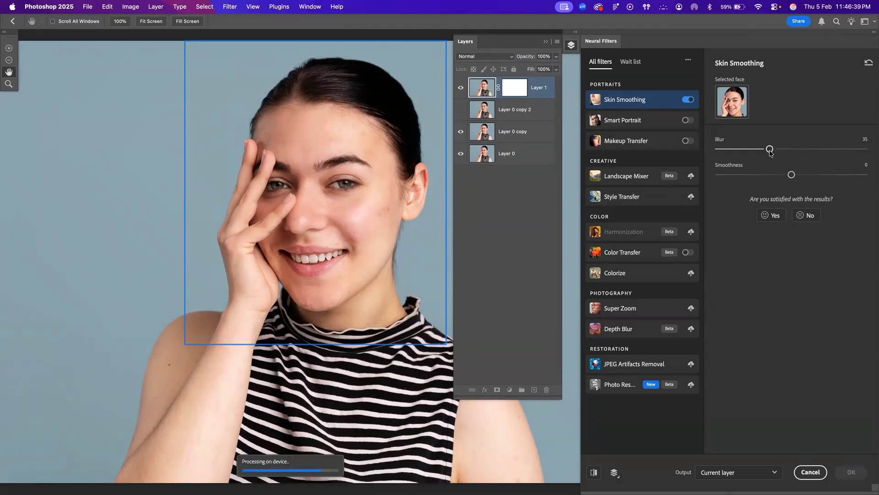
mouse_move(771, 150)
left_mouse_down()
mouse_move(801, 150)
mouse_move(788, 149)
left_mouse_up()
left_click_drag(791, 174, 802, 174)
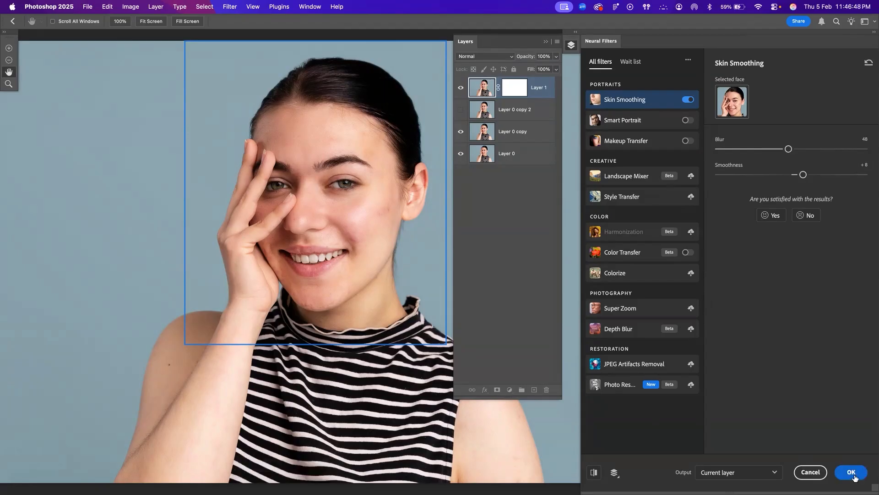
left_click_drag(802, 175, 794, 175)
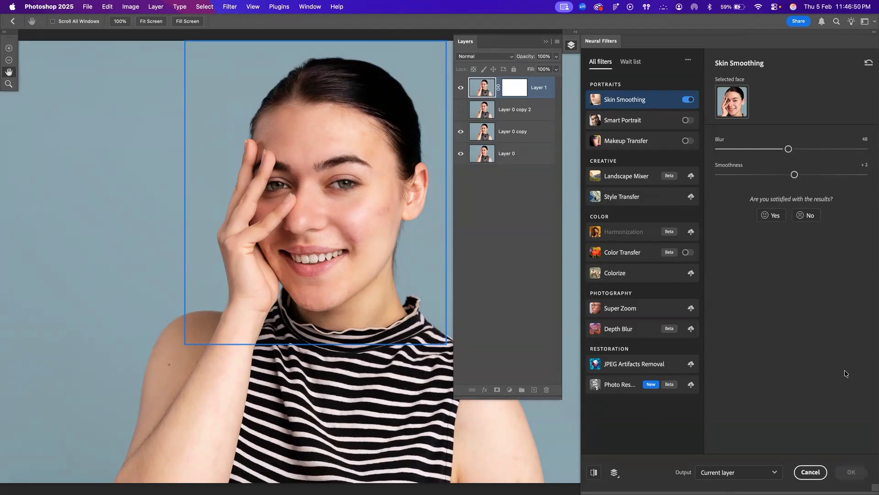
left_click(851, 472)
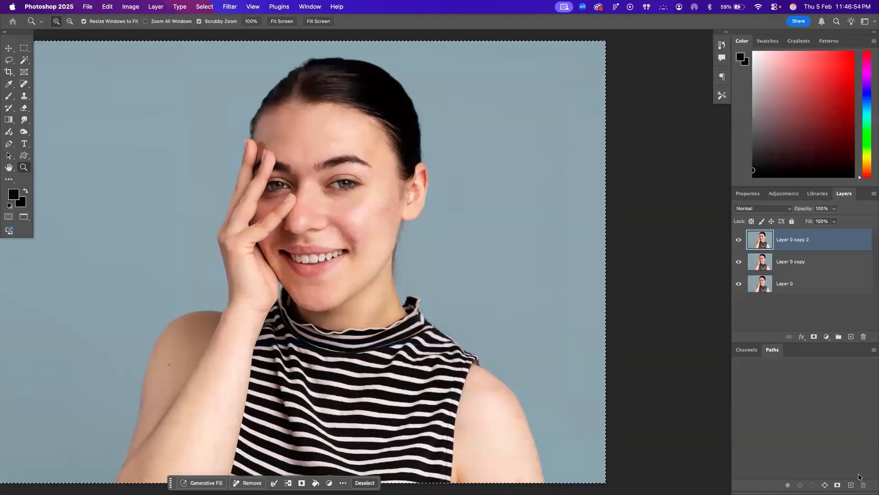
Hide and show Layer 0 copy 2 and Layer 0 copy to compare the smoothed portrait with the original
left_click(738, 240)
left_click(739, 262)
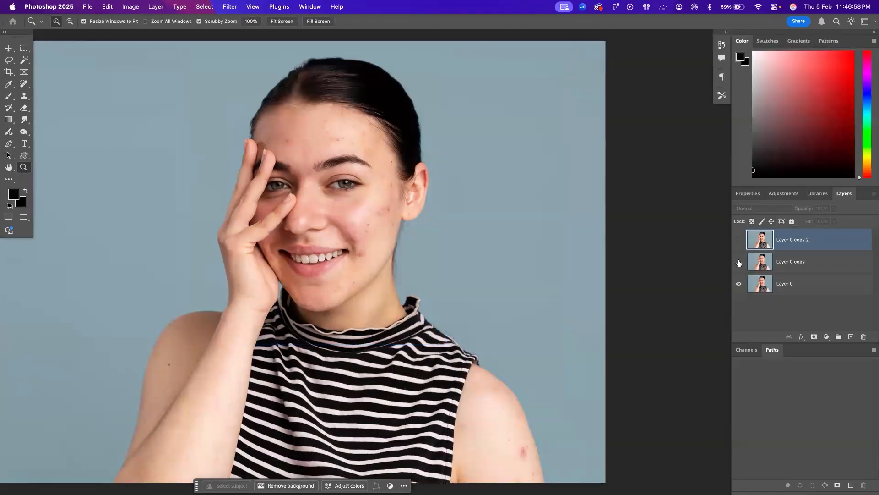
left_click(739, 262)
left_click(739, 240)
Inspect the smoothed face up close by toggling the visibility of Layer 0 copy 2
left_click(398, 249)
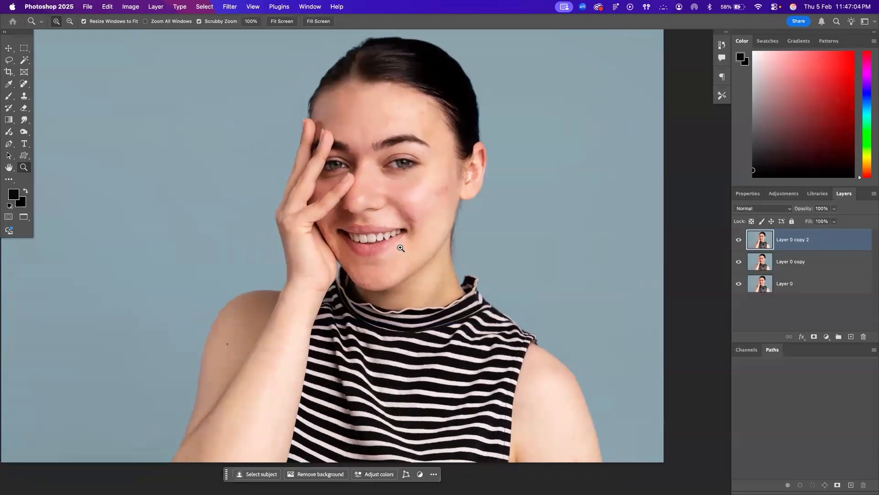
left_click(376, 206)
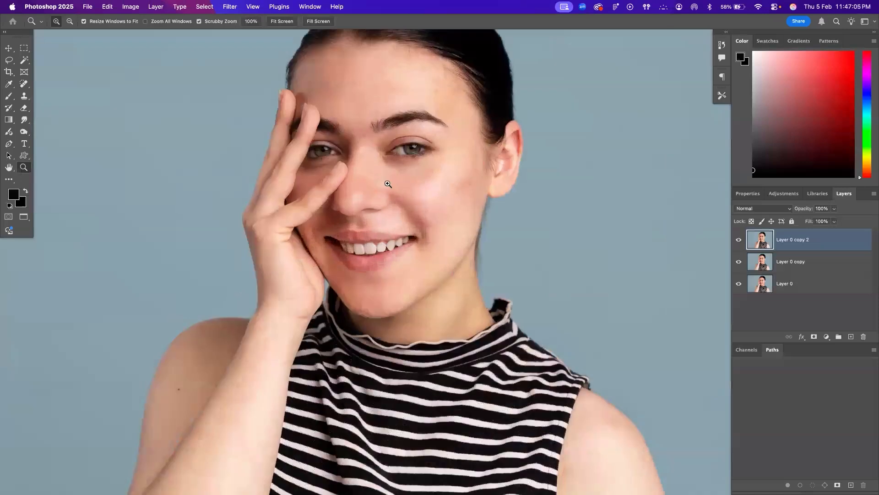
left_click(387, 183)
left_click(738, 240)
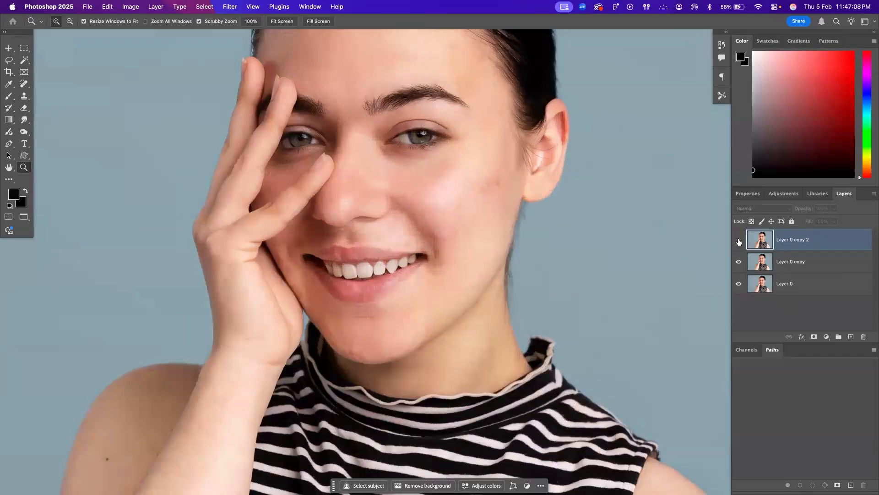
left_click(738, 241)
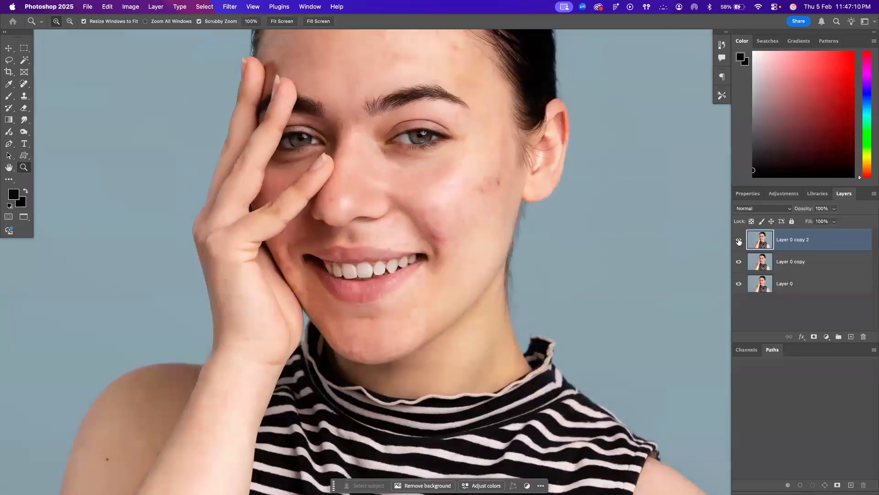
left_click(739, 241)
left_click(739, 241)
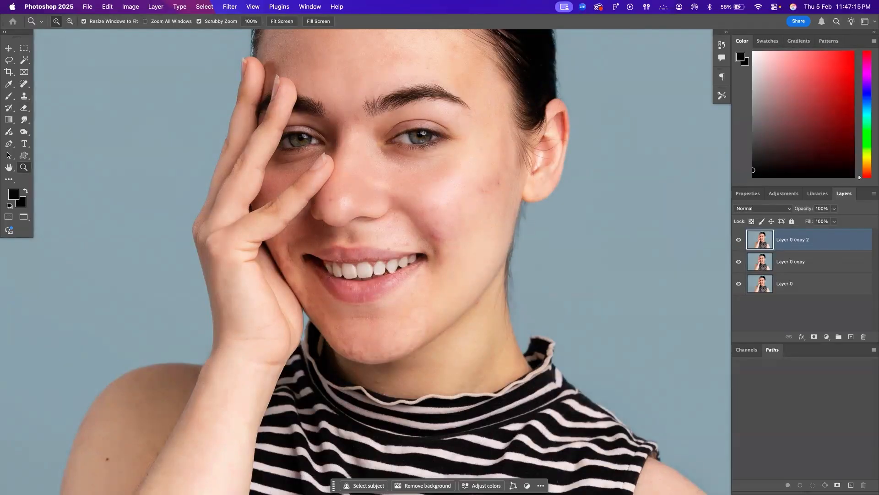
Erase the smoothing over the eyebrows and hair on Layer 0 copy 2 at 56% opacity, enlarging the eraser to 400
key("e")
key("bracketleft")
key("bracketleft")
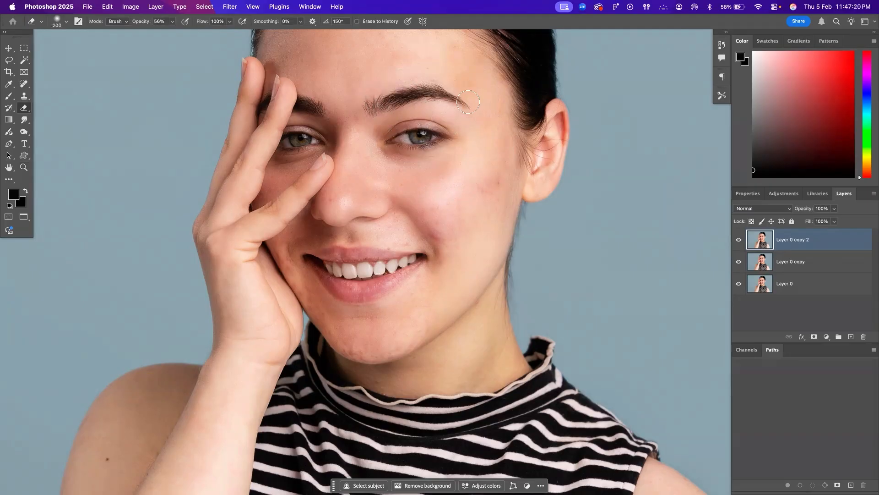
key("bracketleft")
scroll(322, 147, "up", 5)
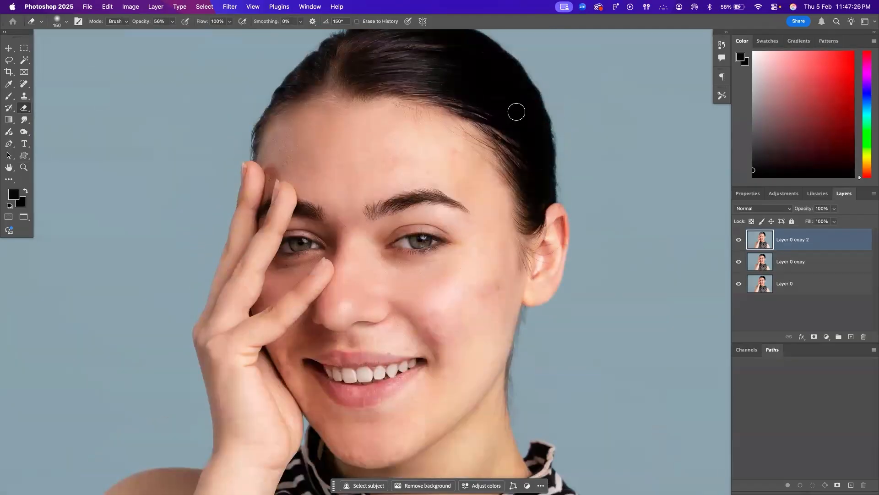
key("bracketright")
key("bracketright")
key("bracketright")
key("bracketright")
key("bracketright")
Reduce the eraser size to 200 and erase the smoothing over the teeth
scroll(480, 183, "down", 5)
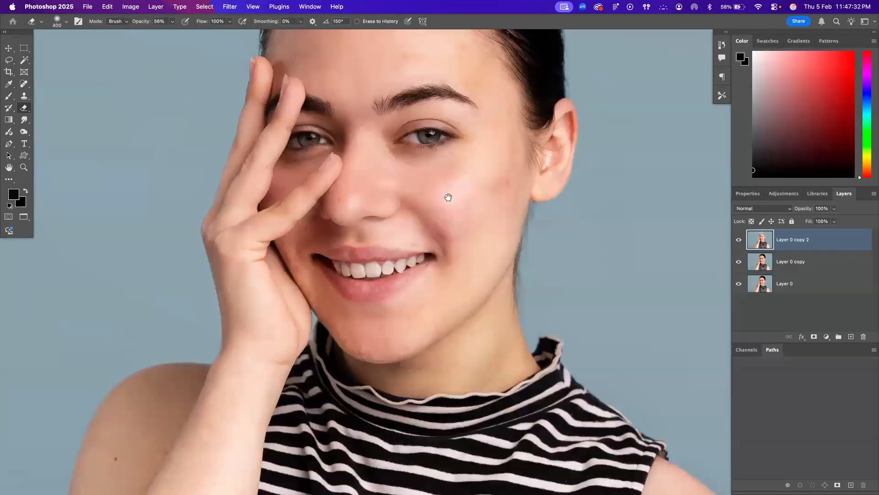
key("bracketleft")
key("bracketleft")
key("bracketleft")
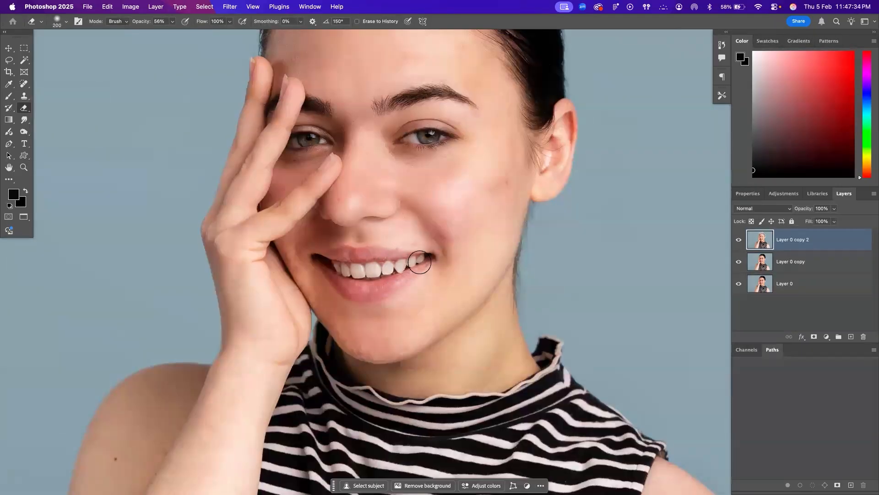
mouse_move(349, 263)
left_mouse_down()
mouse_move(326, 266)
mouse_move(363, 278)
mouse_move(375, 267)
mouse_move(415, 263)
mouse_move(380, 271)
left_mouse_up()
Switch to the Spot Healing Brush and reduce its size to 40
left_click(20, 82)
key("bracketleft")
key("bracketleft")
key("bracketleft")
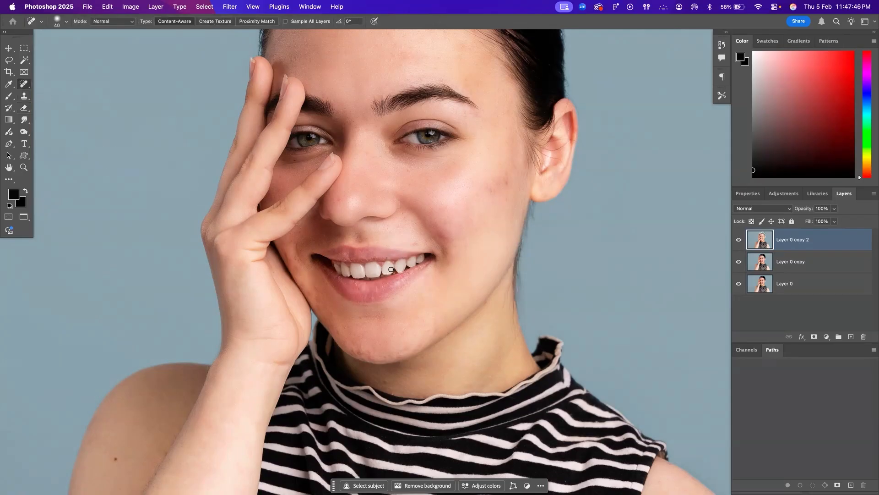
Group Layer 0 copy 2 and Layer 0 copy together
scroll(391, 270, "down", 5)
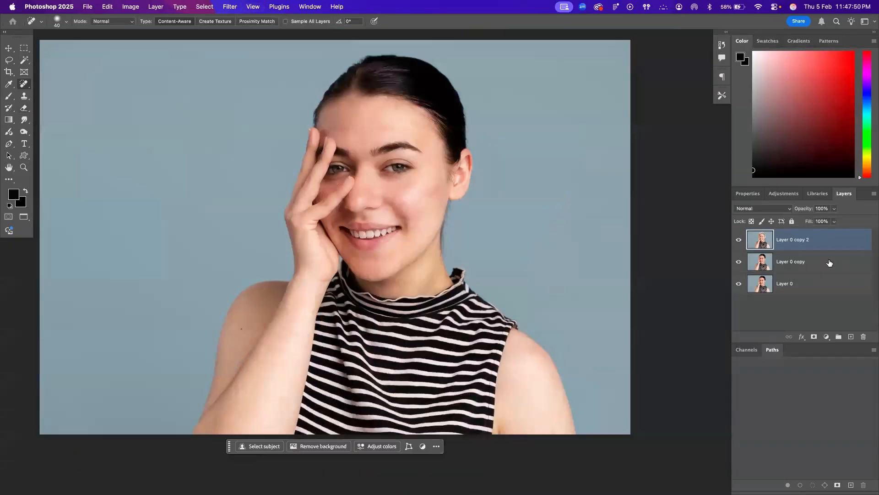
left_click(811, 262, "shift")
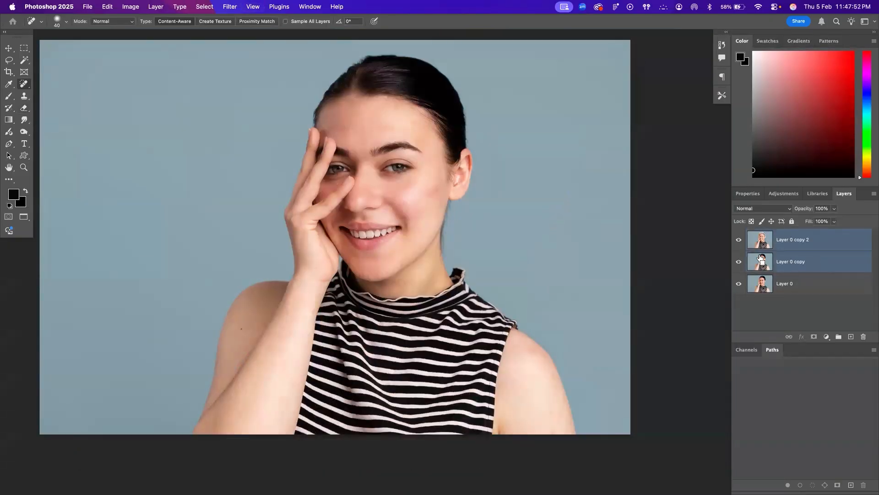
key("super+g")
Toggle the visibility of Group 1 repeatedly to compare the full retouch with the original portrait
left_click(739, 234)
left_click(738, 235)
left_click(738, 234)
left_click(739, 234)
left_click(739, 235)
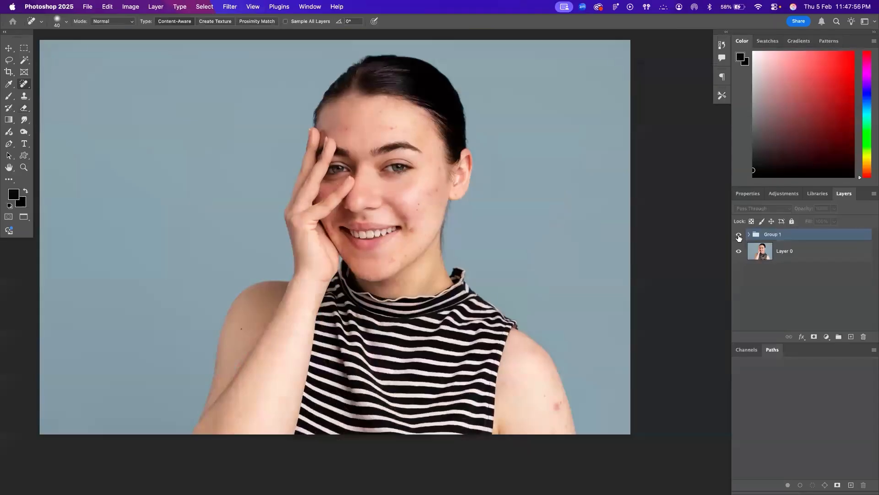
left_click(739, 234)
left_click(739, 237)
left_click(738, 237)
left_click(739, 237)
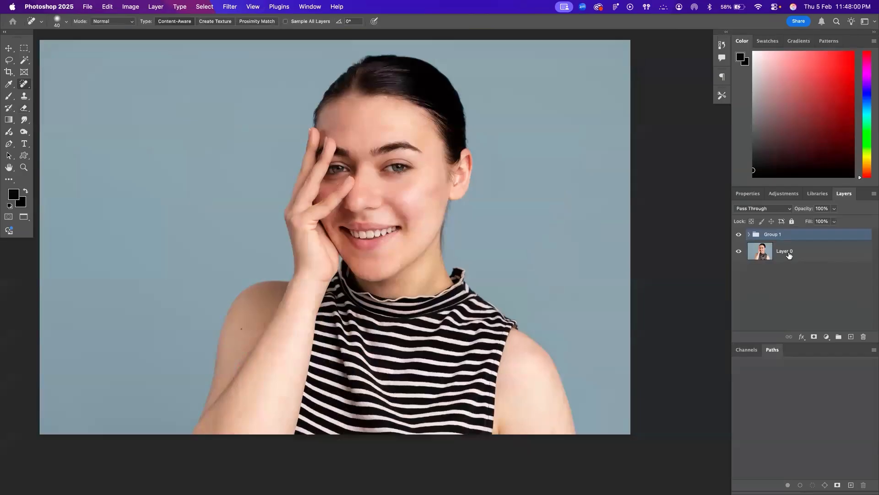
left_click(789, 255)
left_click(738, 235)
left_click(739, 235)
Merge Layer 0 copy 2 and Layer 0 copy inside Group 1 and duplicate the merged layer
left_click(748, 234)
left_click(783, 256)
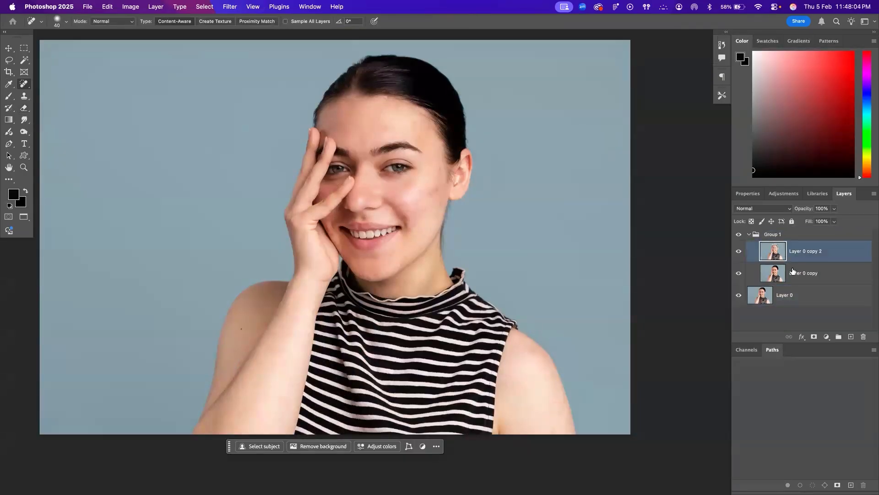
left_click(792, 273, "shift")
key("super+e")
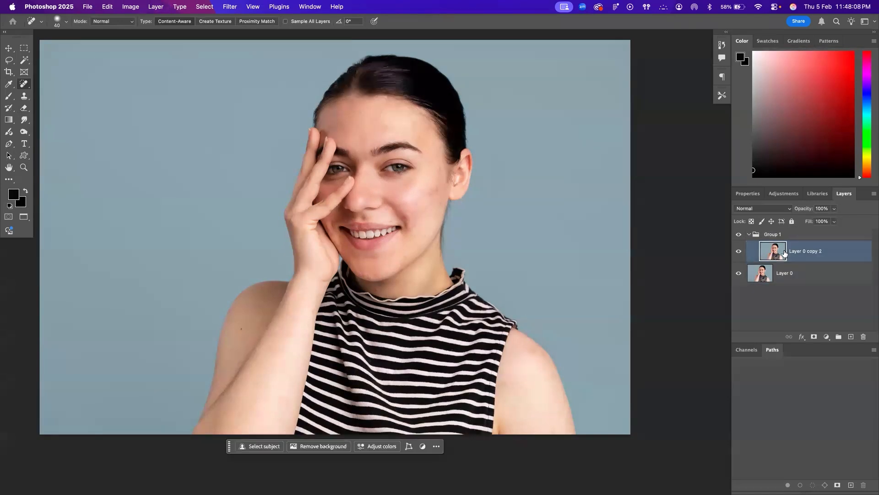
key("super+j")
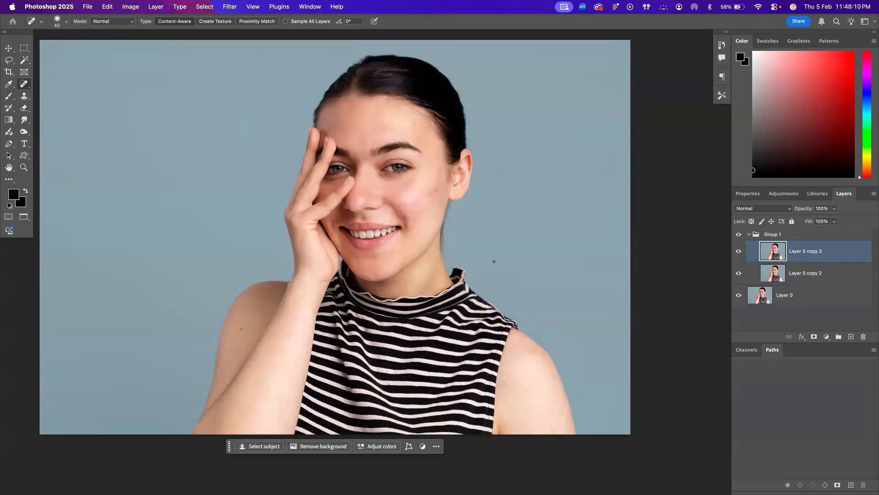
Try to clone over the remaining mark on the outer cheek with the Clone Stamp on Layer 0 copy 3, using brush size 60
left_click(396, 264)
key("z")
left_click(434, 218)
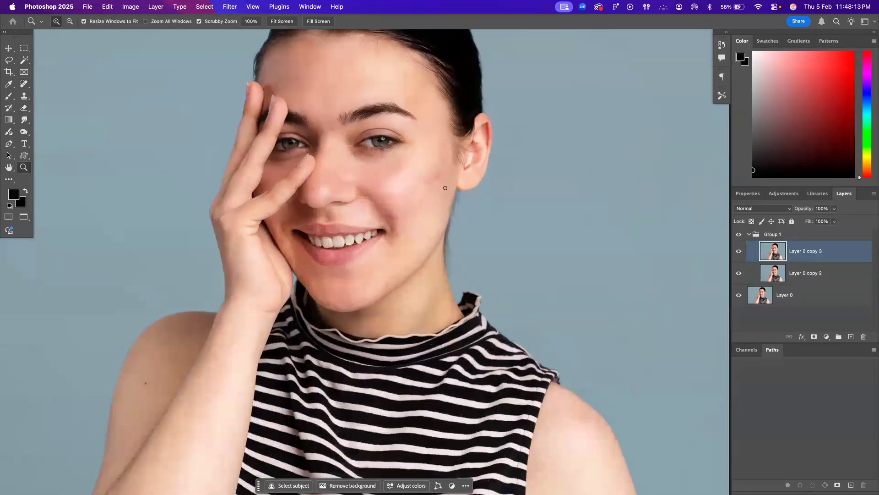
key("s")
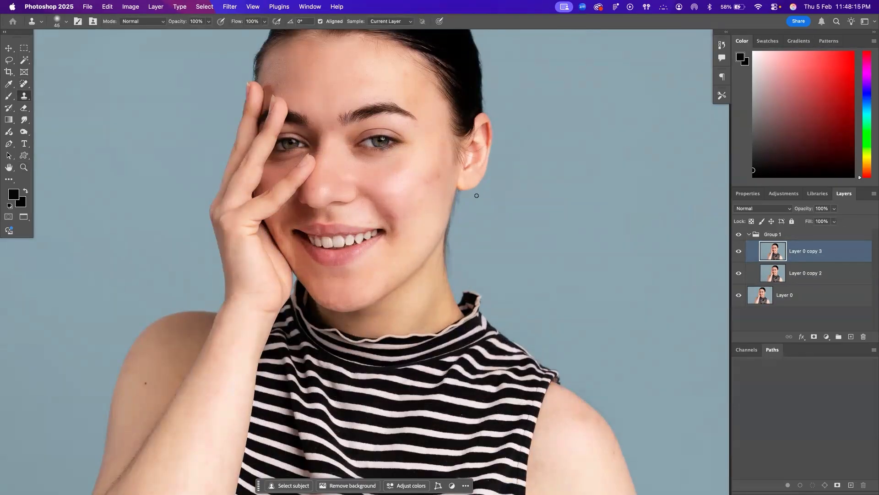
left_click(438, 166)
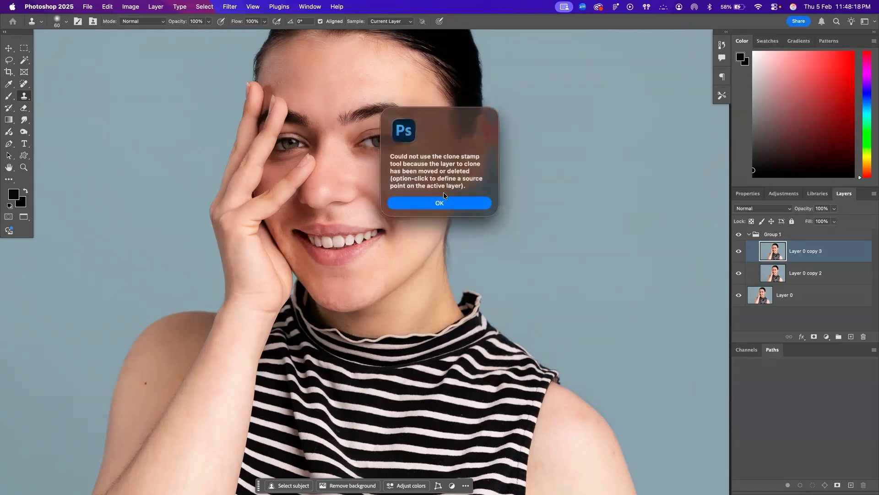
left_click(445, 203)
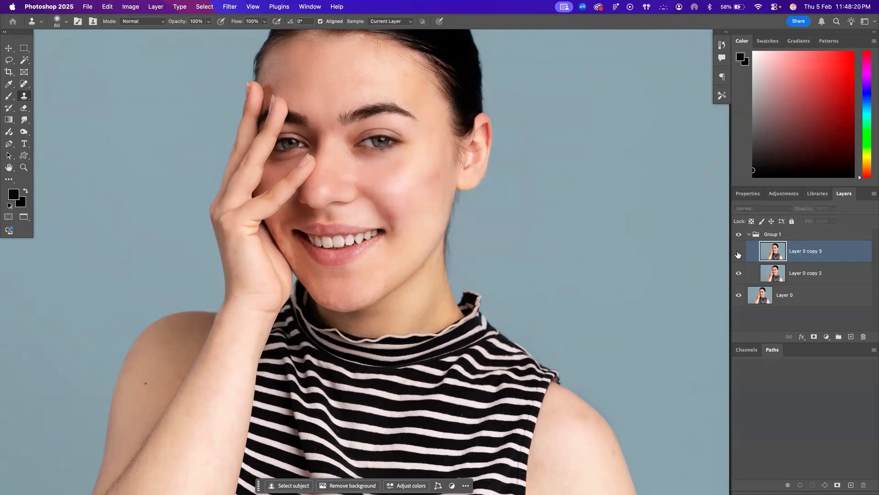
Heal the remaining marks on the outer cheek and beside the mouth on Layer 0 copy 3 with the Spot Healing Brush at size 60
left_click(25, 84)
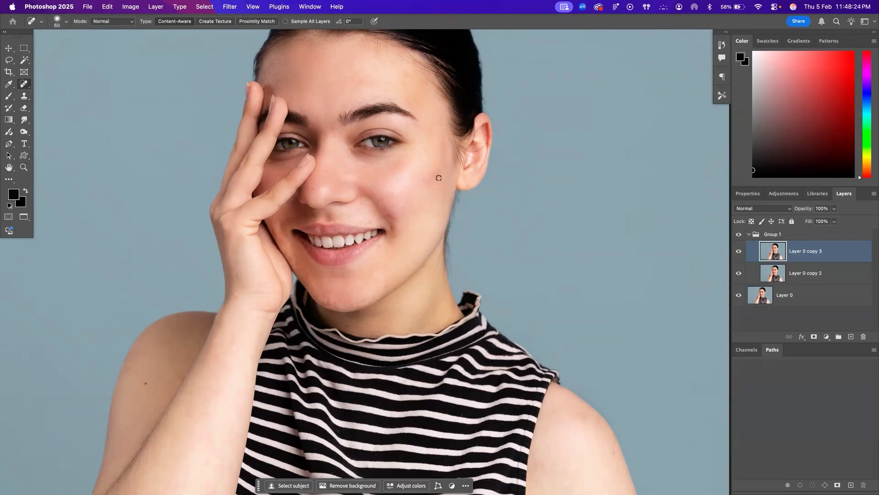
left_click_drag(438, 169, 439, 171)
left_click_drag(370, 221, 353, 230)
scroll(492, 233, "up", 5)
scroll(492, 233, "left", 5)
key("super+minus")
scroll(492, 233, "down", 1)
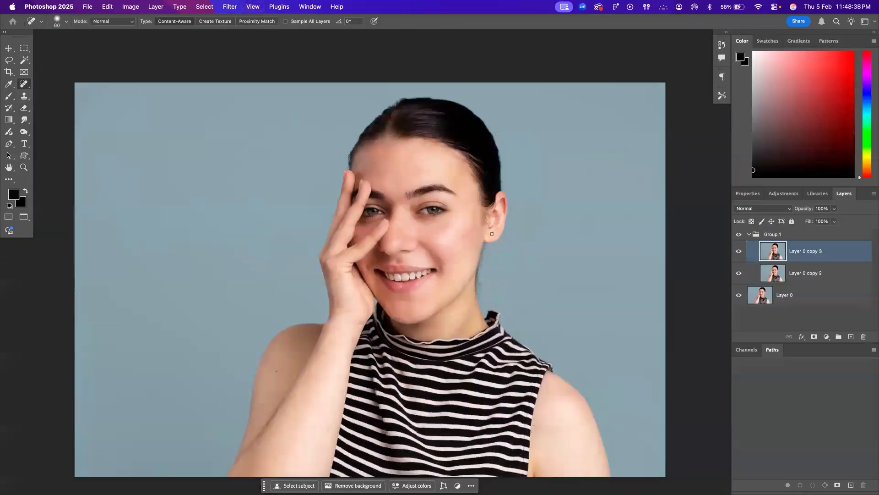
scroll(492, 234, "down", 1)
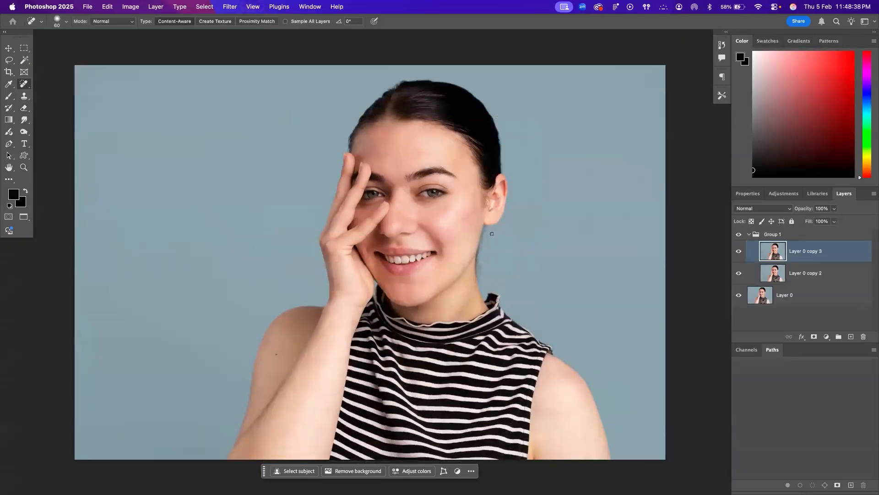
Open the Camera Raw Filter on Layer 0 copy 3 and set Exposure to -0.30 and Temperature to +1
left_click(231, 7)
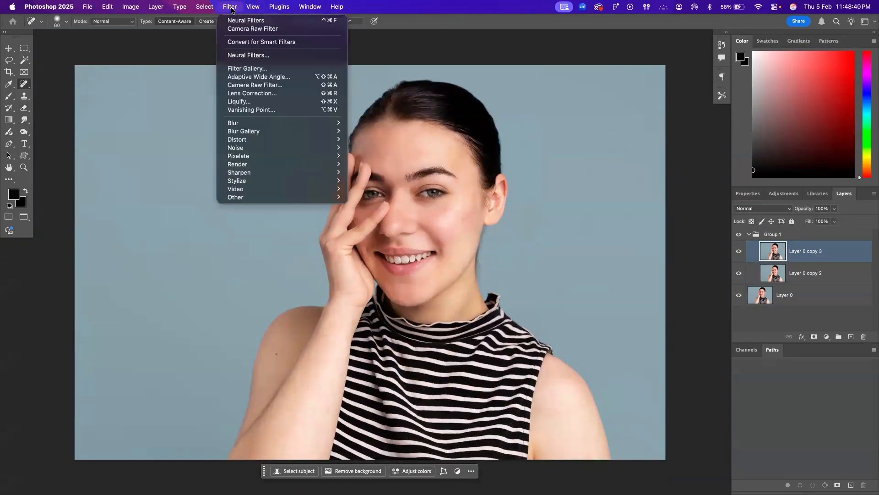
left_click(251, 85)
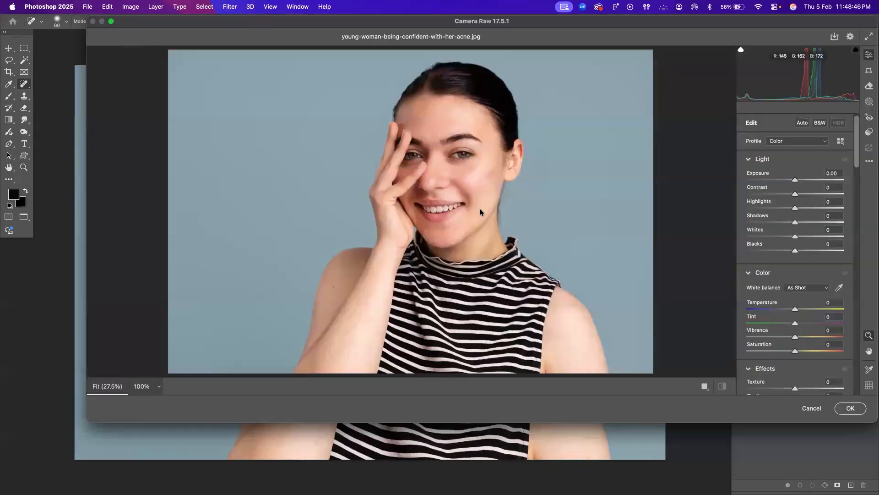
left_click_drag(794, 180, 788, 183)
left_click_drag(789, 183, 801, 198)
double_click(802, 198)
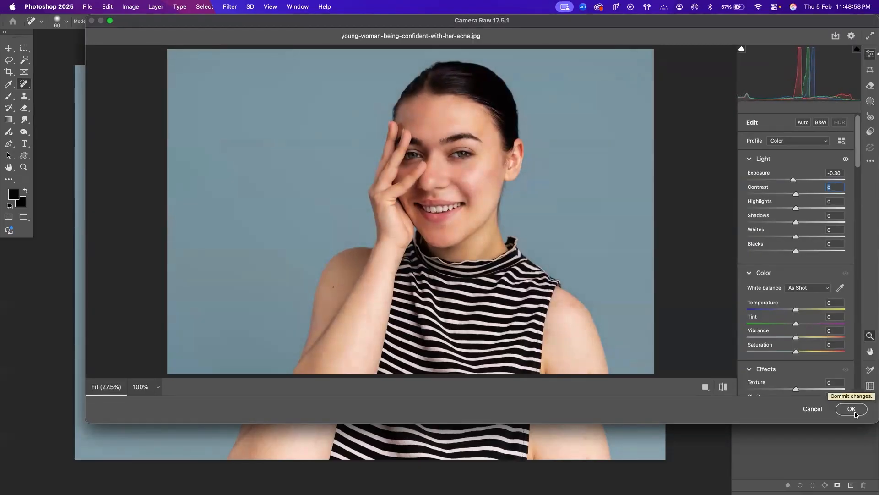
mouse_move(796, 310)
left_mouse_down()
mouse_move(786, 310)
mouse_move(797, 309)
left_mouse_up()
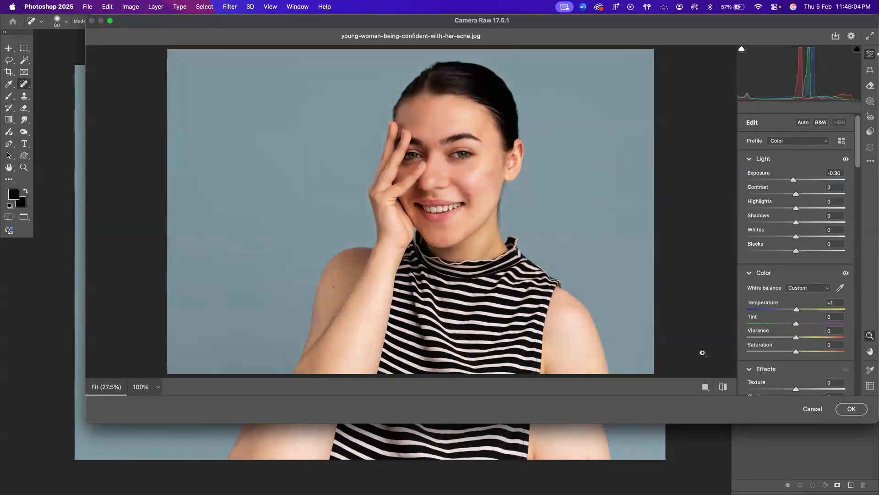
Neutralize the white balance by sampling the blue background, and apply the Camera Raw adjustments
left_click(841, 288)
left_click(598, 228)
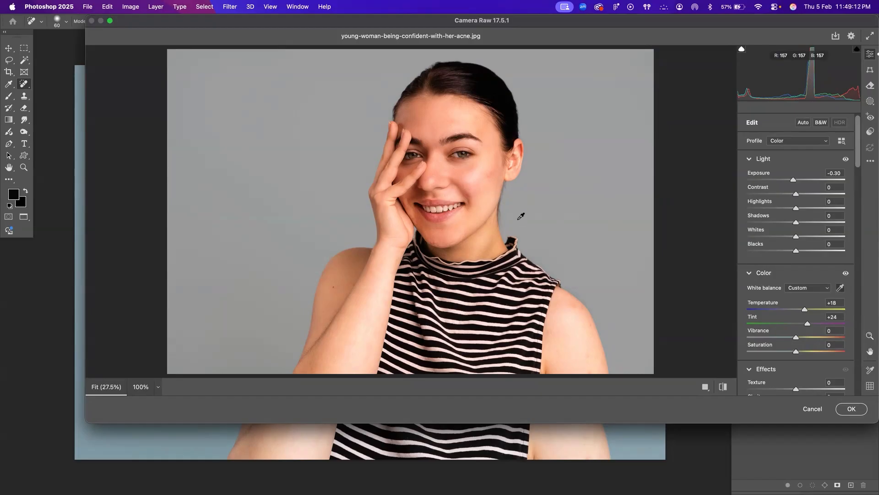
left_click(348, 209)
left_click(849, 409)
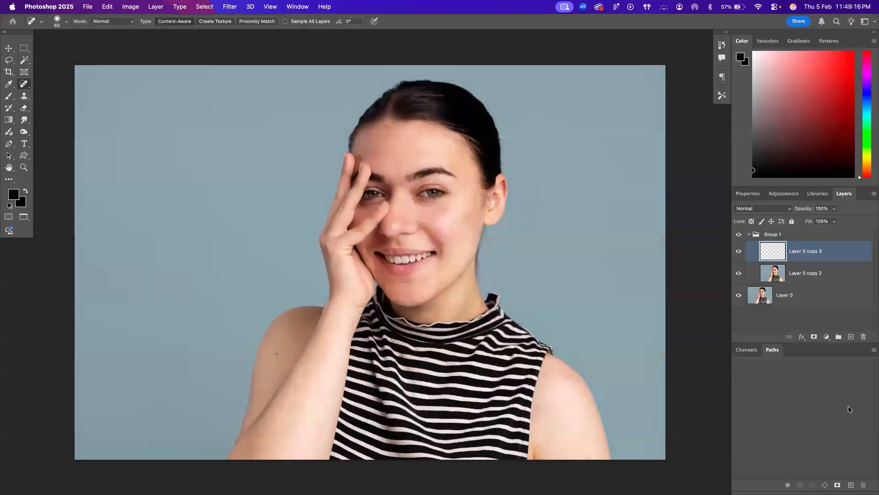
Toggle the visibility of Layer 0 copy 3 repeatedly to compare the Camera Raw color correction with the layer below
left_click(737, 252)
left_click(738, 252)
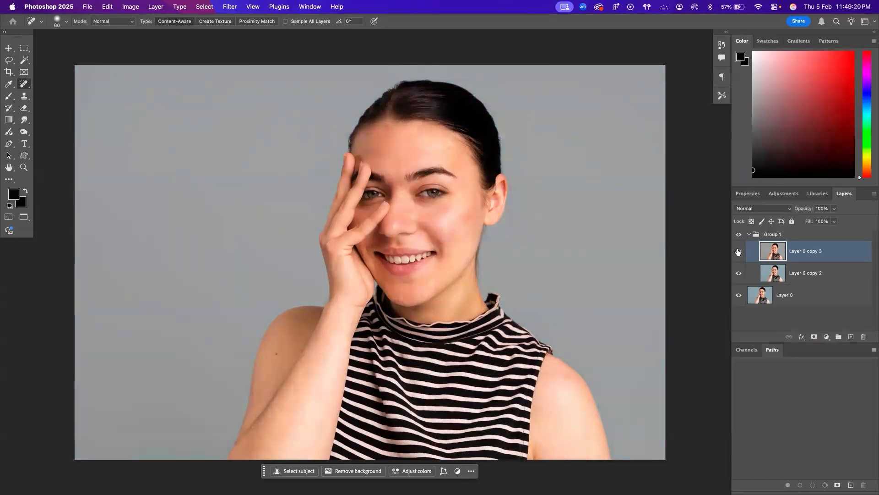
left_click(738, 252)
left_click(738, 252)
left_click(737, 251)
left_click(738, 252)
left_click(737, 251)
left_click(738, 252)
left_click(737, 252)
left_click(738, 252)
left_click(737, 252)
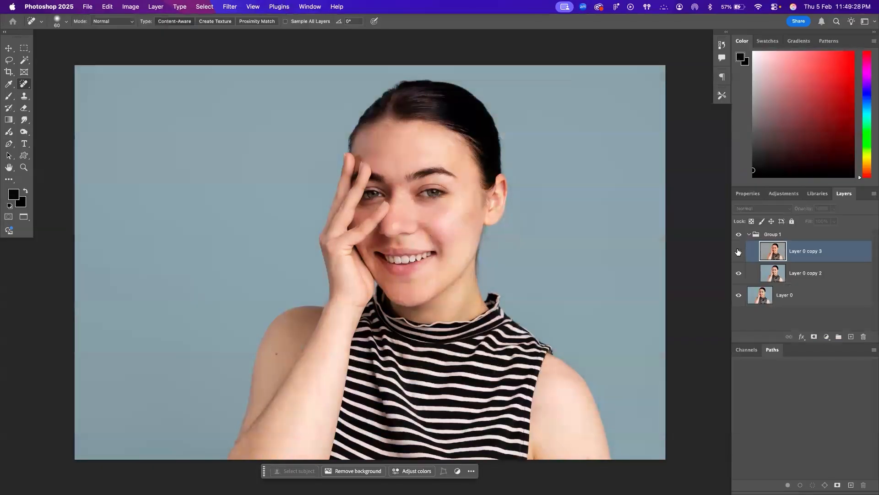
left_click(739, 252)
Try a Color Balance adjustment on Layer 0 copy 3
key("super+b")
left_click_drag(616, 236, 544, 254)
left_click(702, 221)
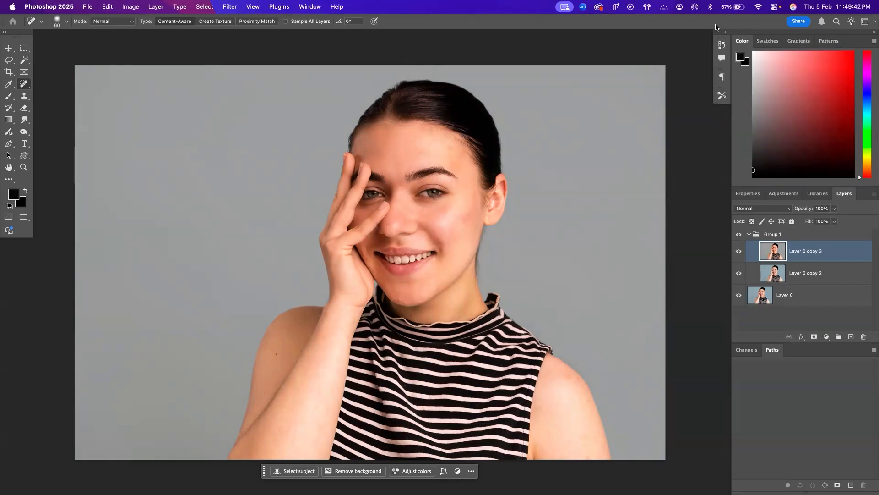
Compare Layer 0 copy 3 once more with the layer below and delete Layer 0 copy 3
key("super+comma")
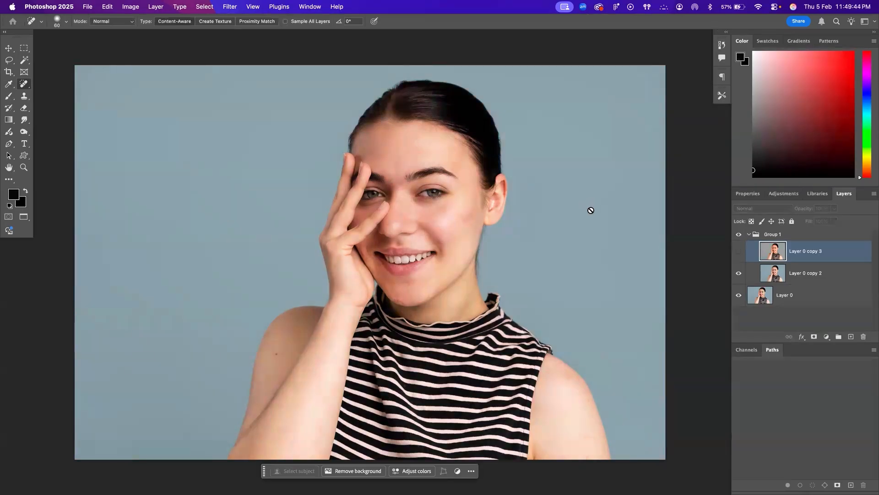
left_click(737, 251)
left_click(737, 252)
key("BackSpace")
Toggle the visibility of Layer 0 copy 2 to compare the retouch with the original, and switch to the Move tool
left_click(738, 253)
left_click(738, 253)
left_click(738, 253)
left_click(738, 253)
left_click(737, 253)
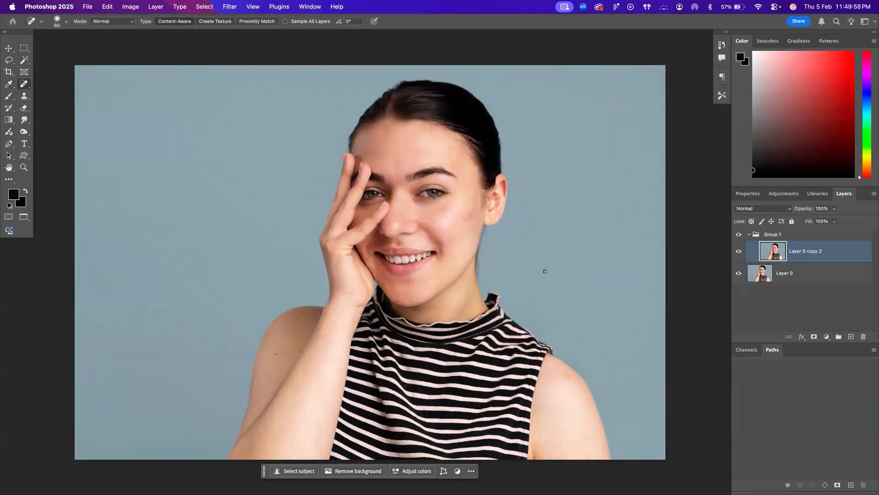
key("v")
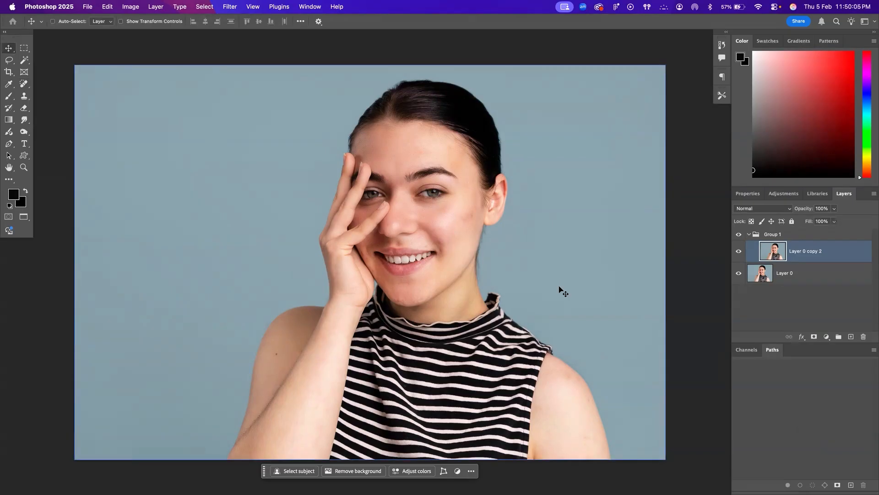